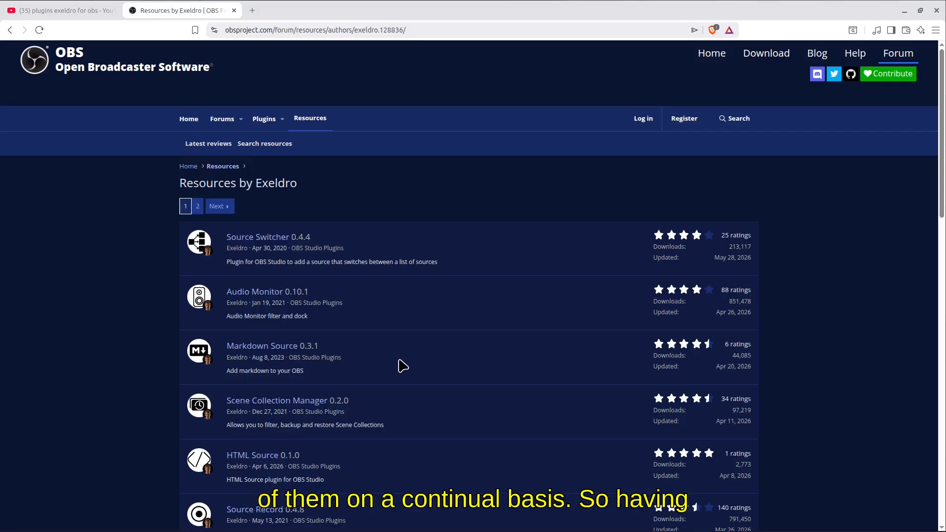
- Open the Source Dock plugin page from Exeldro's resources list and look through its overview and supported platforms
scroll(403, 365, "down", 5)
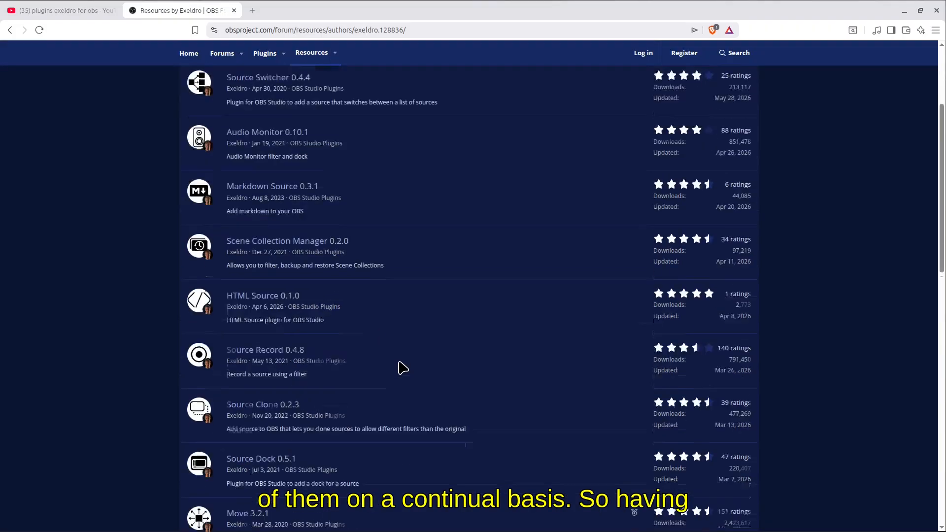
scroll(403, 367, "down", 1)
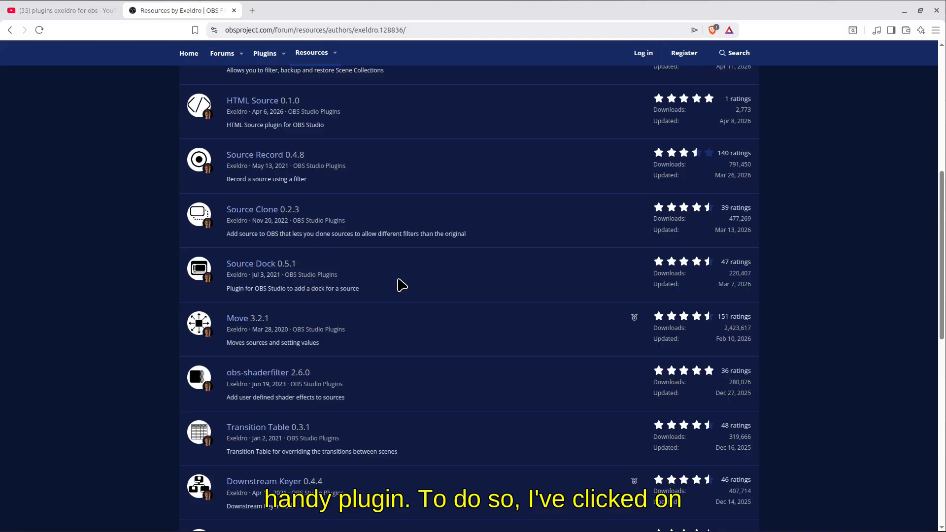
left_click(254, 266)
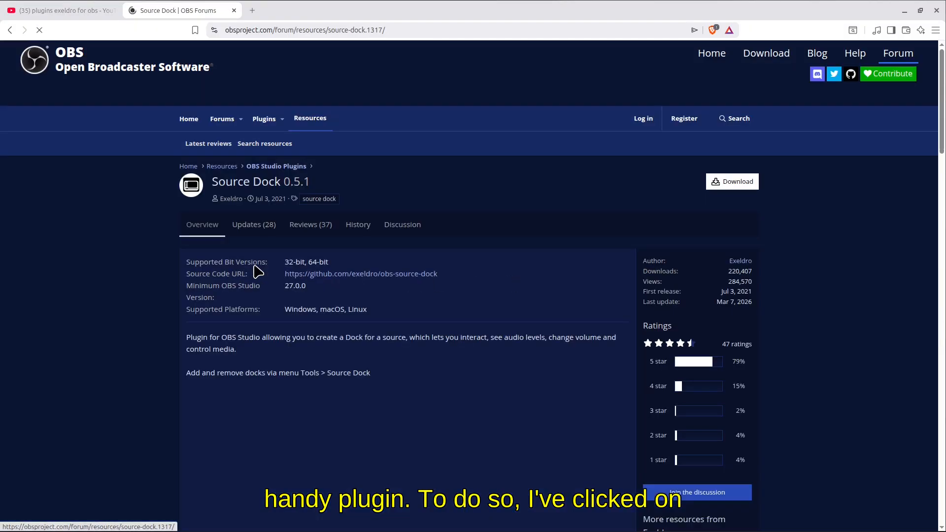
scroll(329, 330, "down", 10)
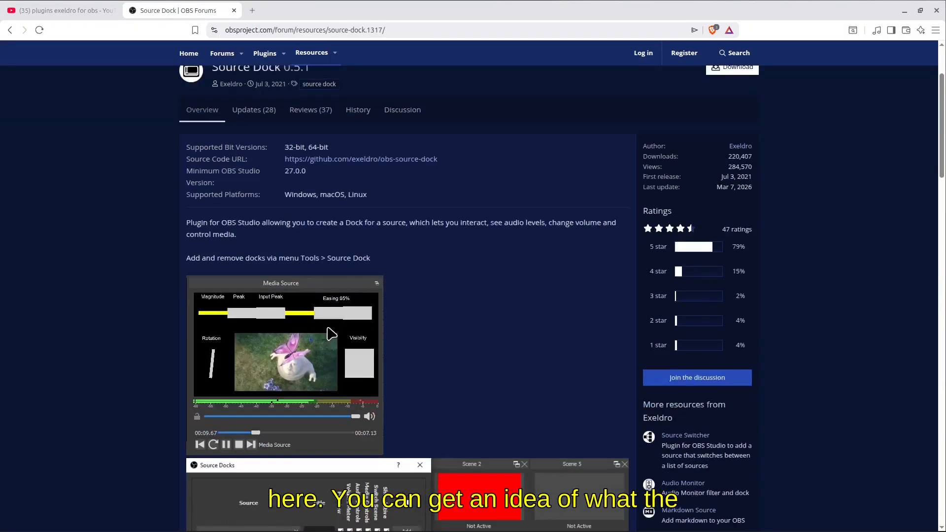
scroll(332, 349, "down", 6)
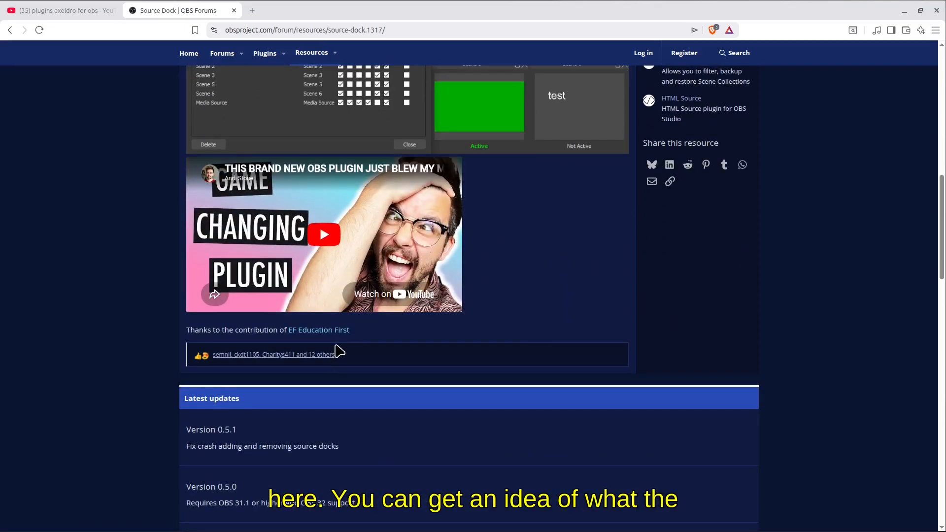
scroll(334, 345, "up", 6)
scroll(335, 349, "up", 9)
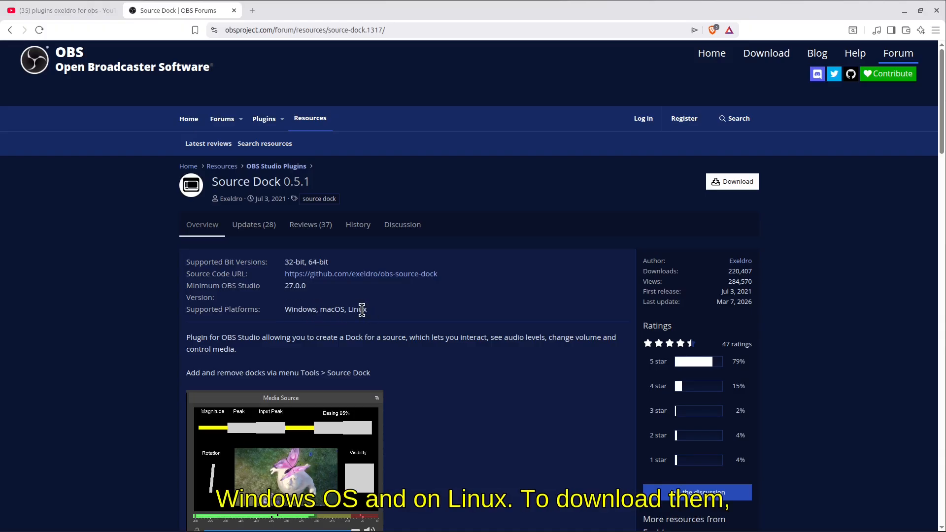
- Download source-dock-0.5.1-windows-installer.zip and source-dock-0.5.1-linux.zip into the Downloads folder
left_click(733, 186)
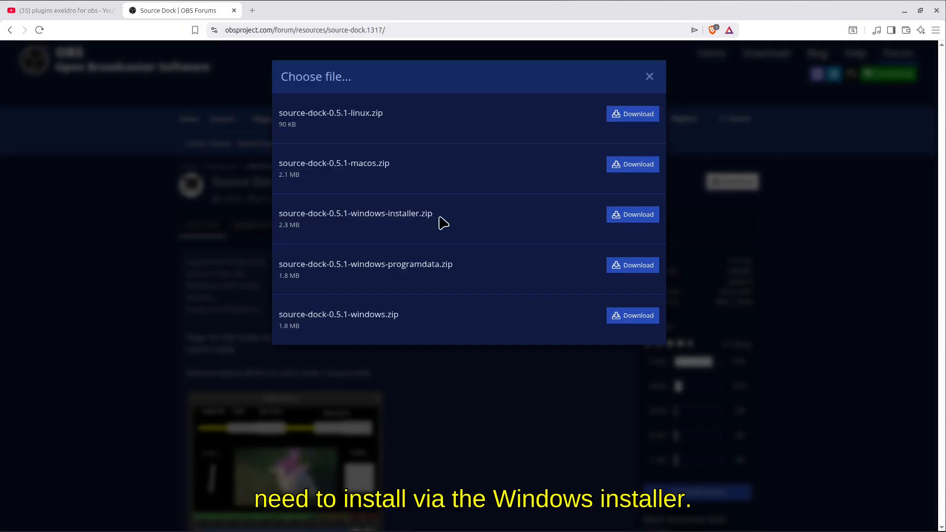
left_click(639, 215)
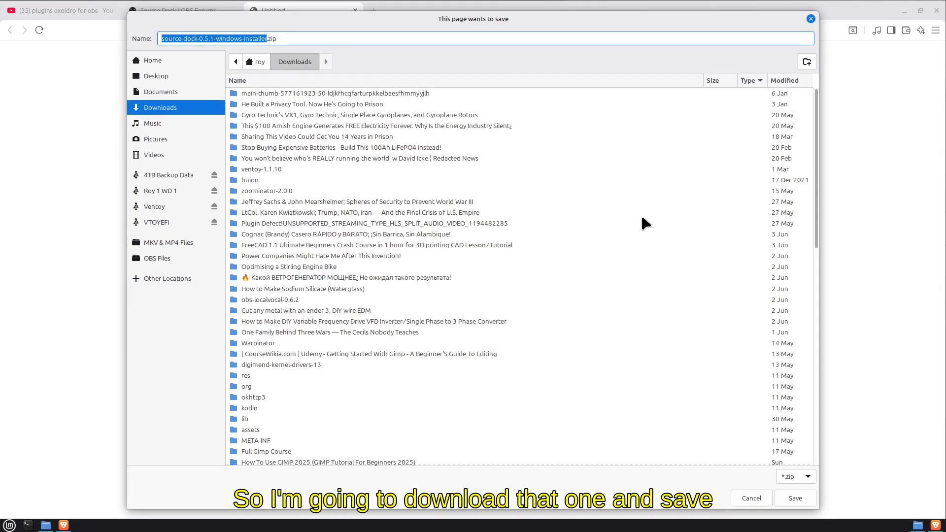
left_click(794, 498)
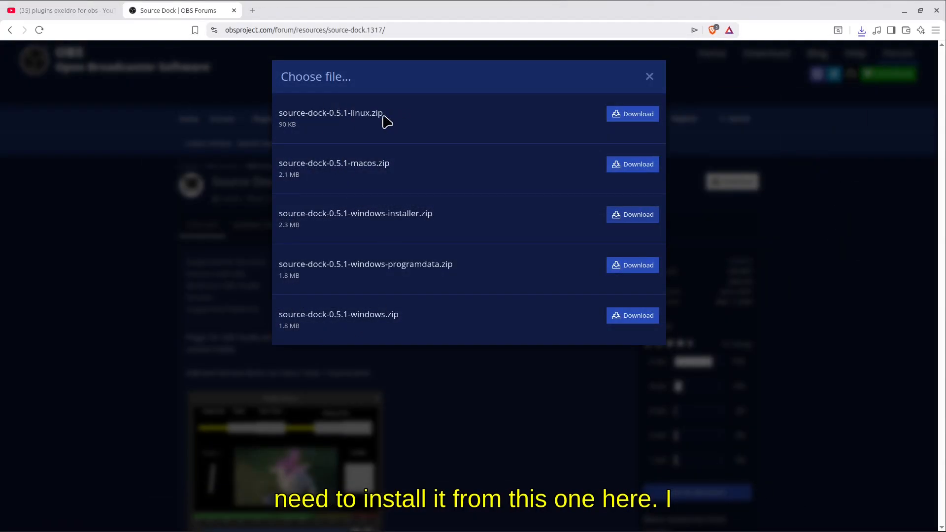
left_click(618, 114)
left_click(794, 498)
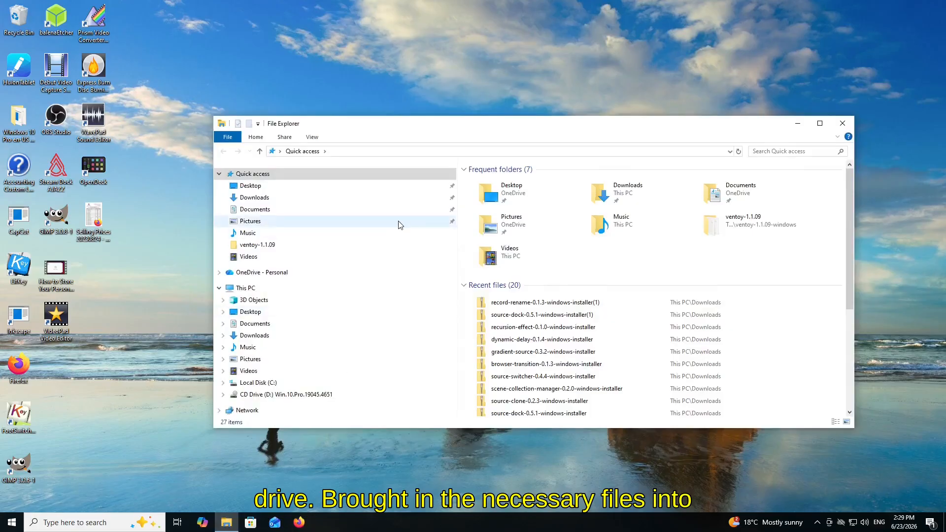
- On the Windows machine, install Record Rename from the record-rename-0.1.3-windows-installer(1) archive and dismiss the Microsoft family sign-in window
left_click_drag(487, 127, 412, 46)
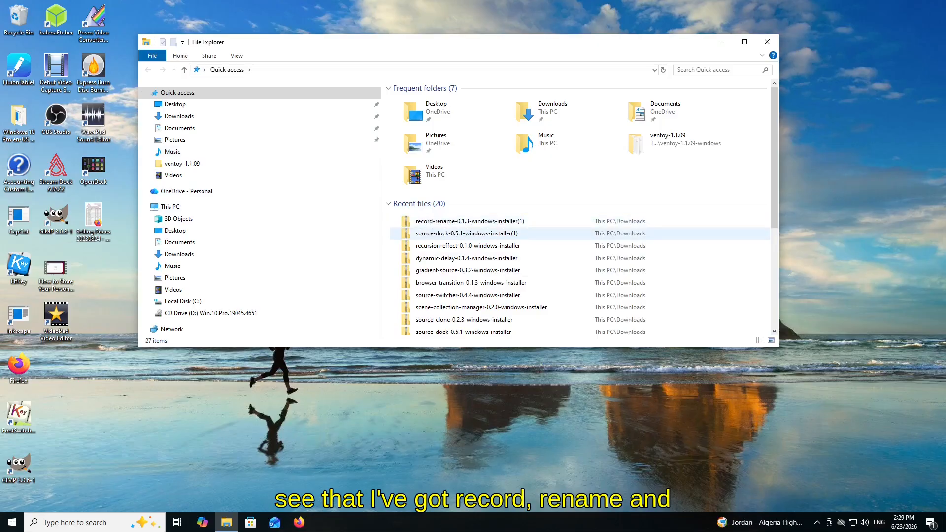
double_click(485, 223)
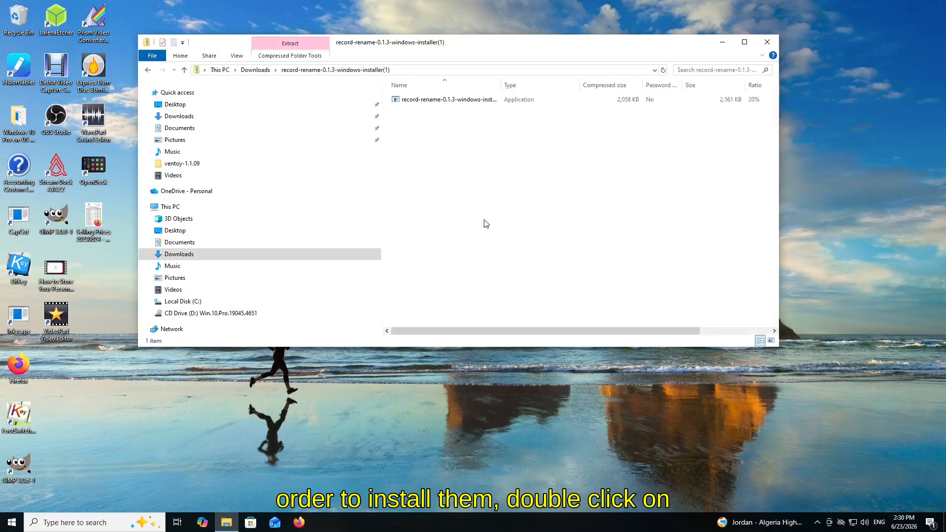
double_click(461, 100)
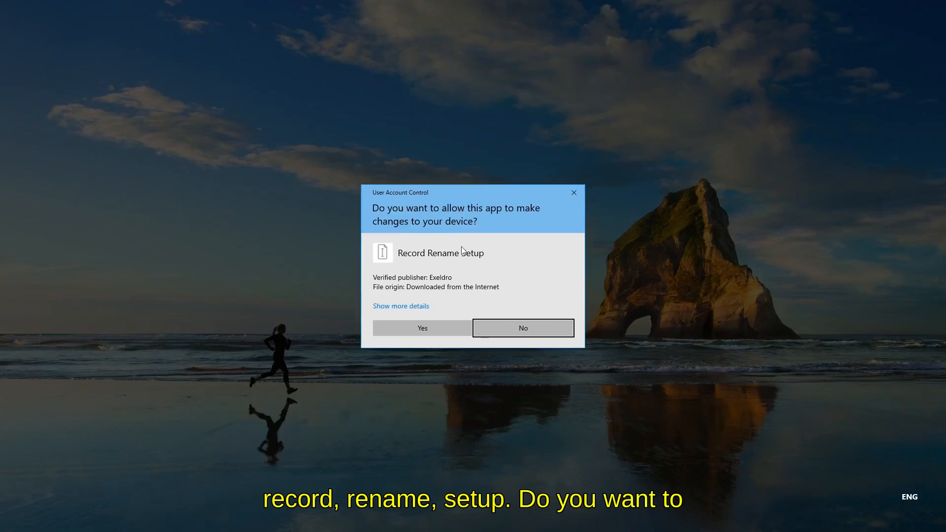
left_click(417, 328)
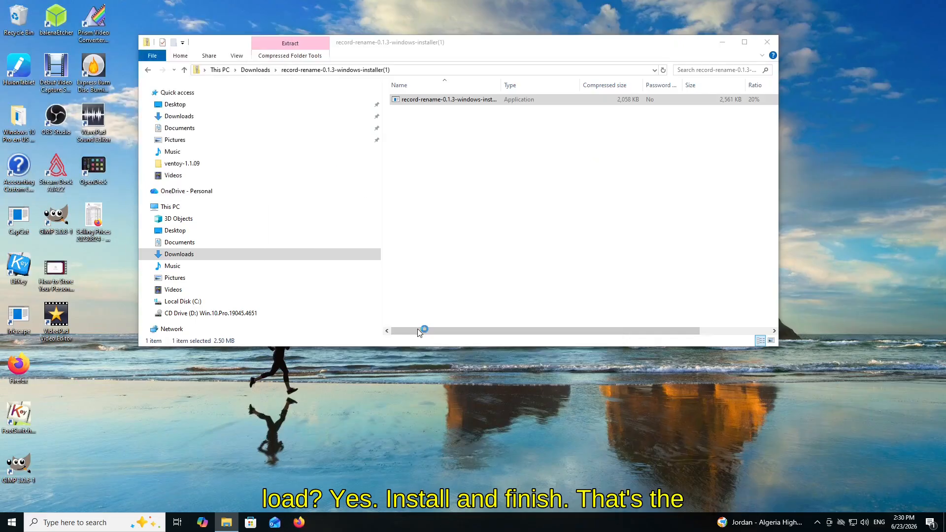
left_click(553, 358)
left_click(552, 358)
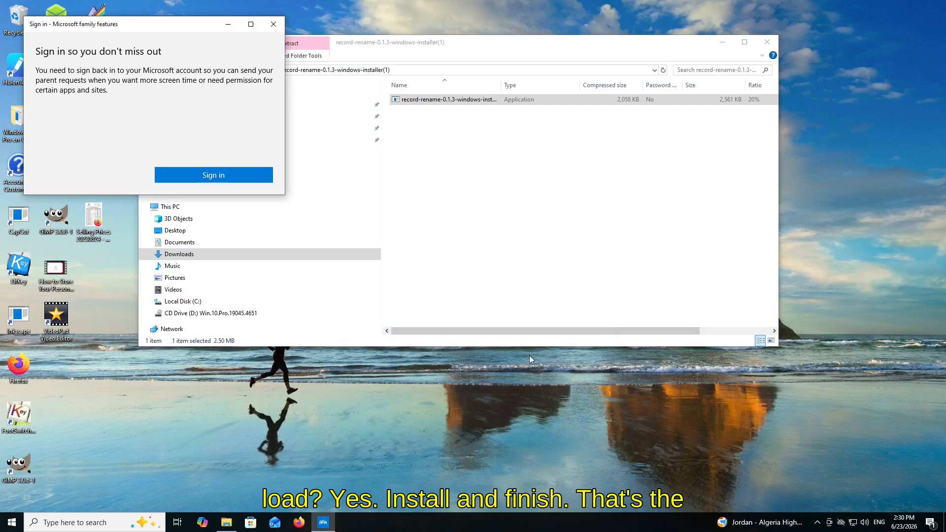
left_click(272, 25)
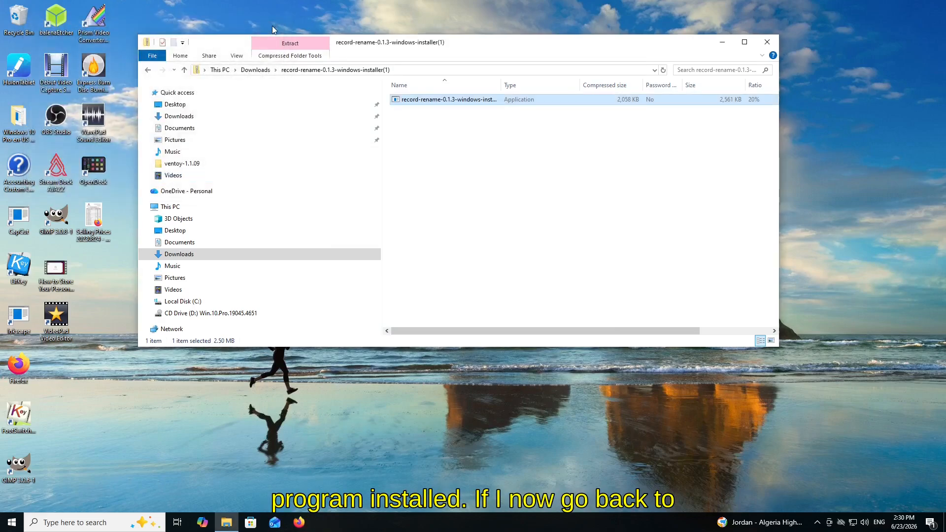
- Install source-dock 0.5.1 from the source-dock-0.5.1-windows-installer(1) archive in Downloads, finish the setup and close File Explorer
left_click(180, 120)
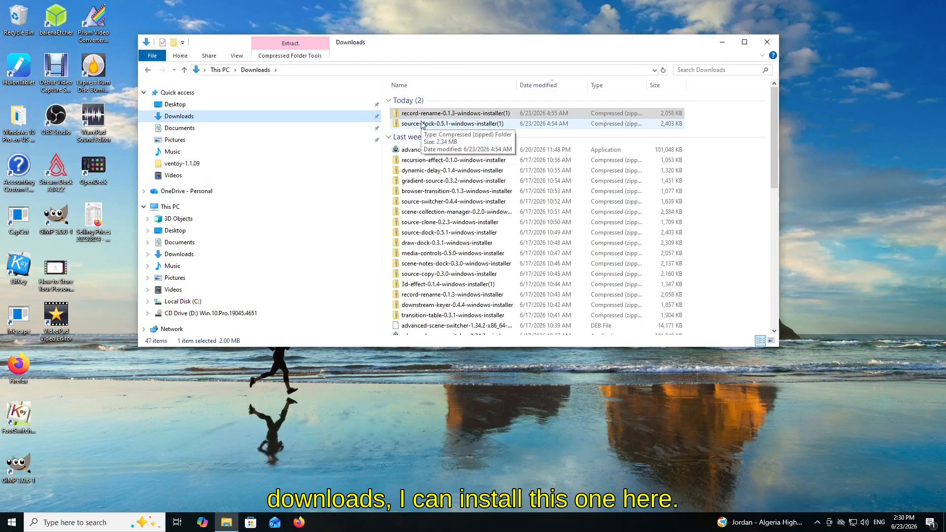
double_click(421, 124)
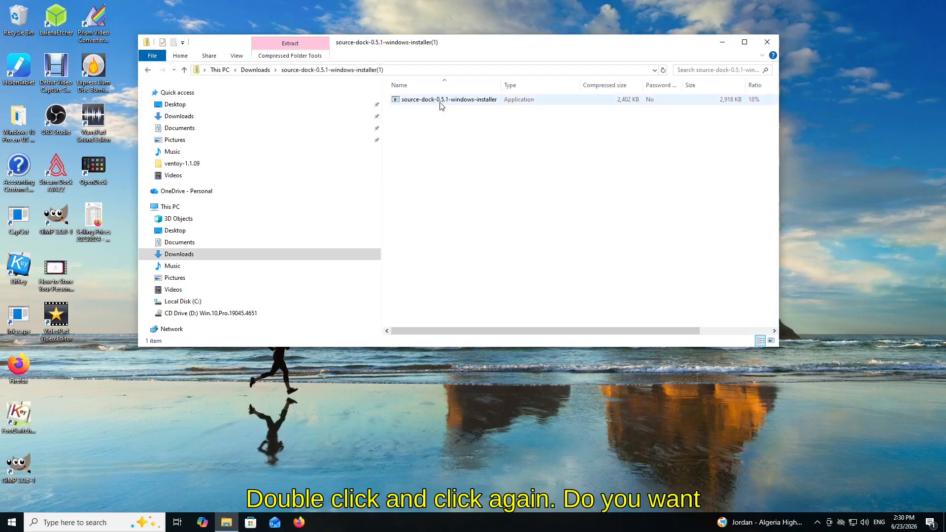
double_click(440, 102)
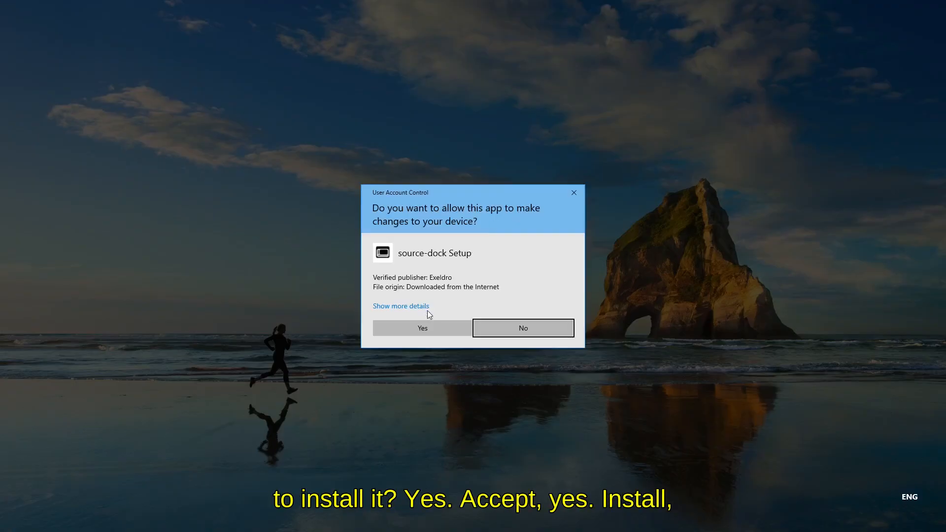
left_click(415, 327)
left_click(549, 359)
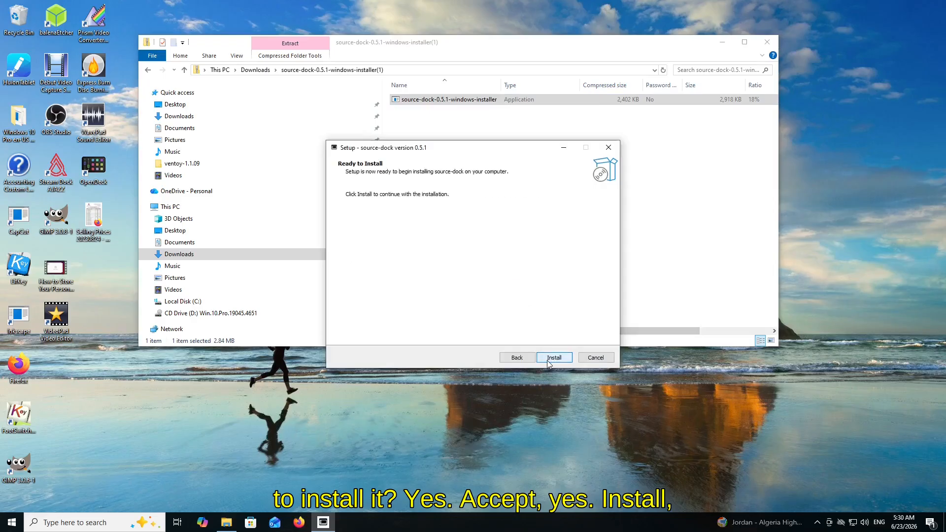
left_click(548, 361)
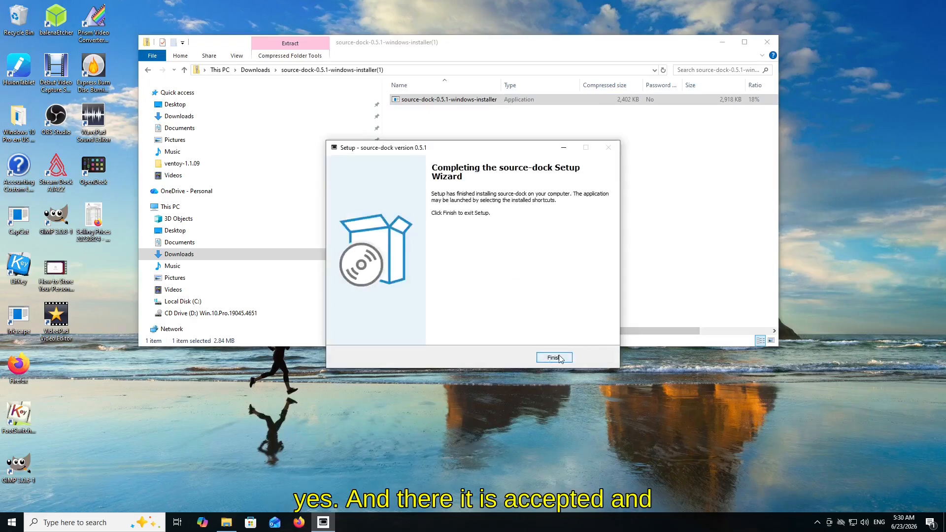
left_click(559, 357)
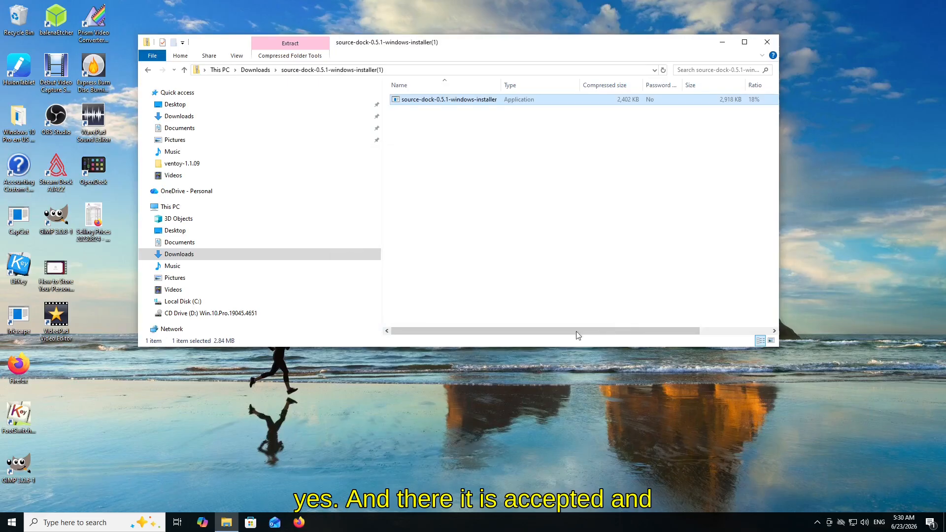
left_click(766, 43)
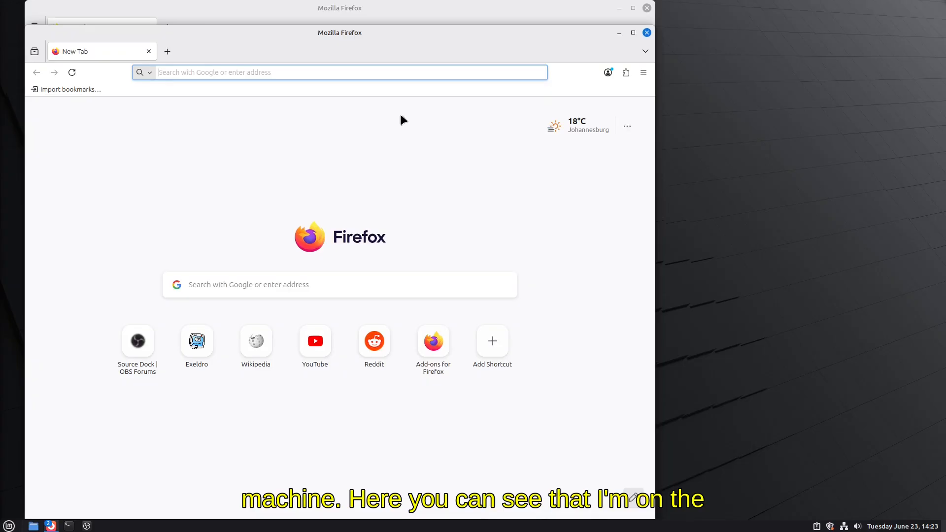
- On the Linux Mint machine, close the Firefox windows and open the Downloads folder in the file manager
left_click(647, 32)
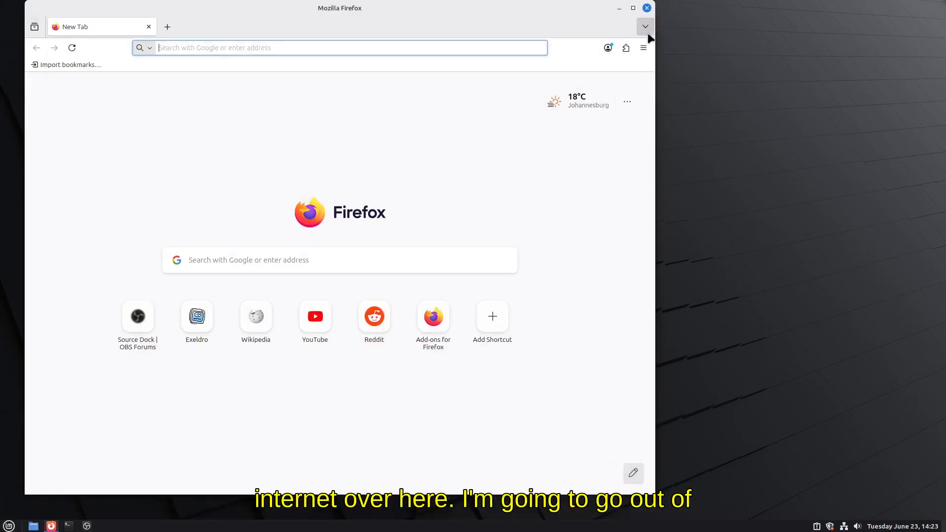
left_click(33, 526)
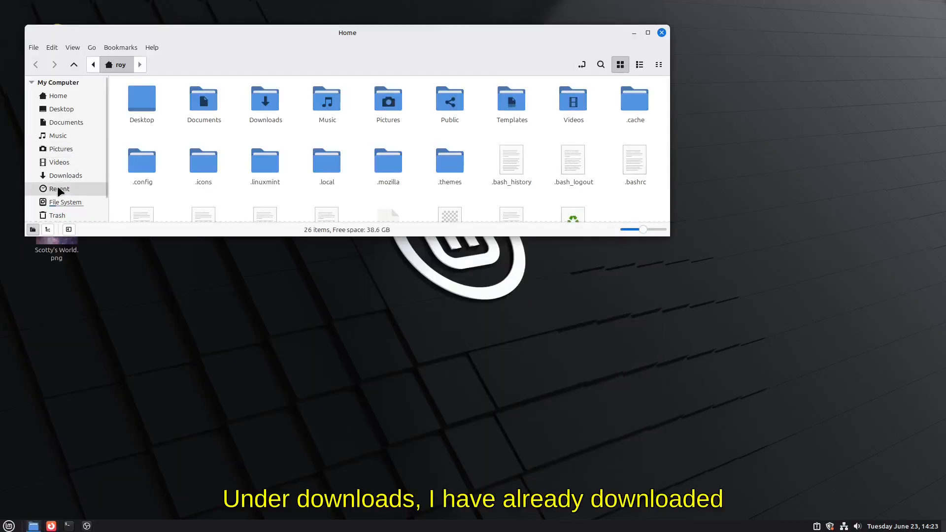
left_click(65, 177)
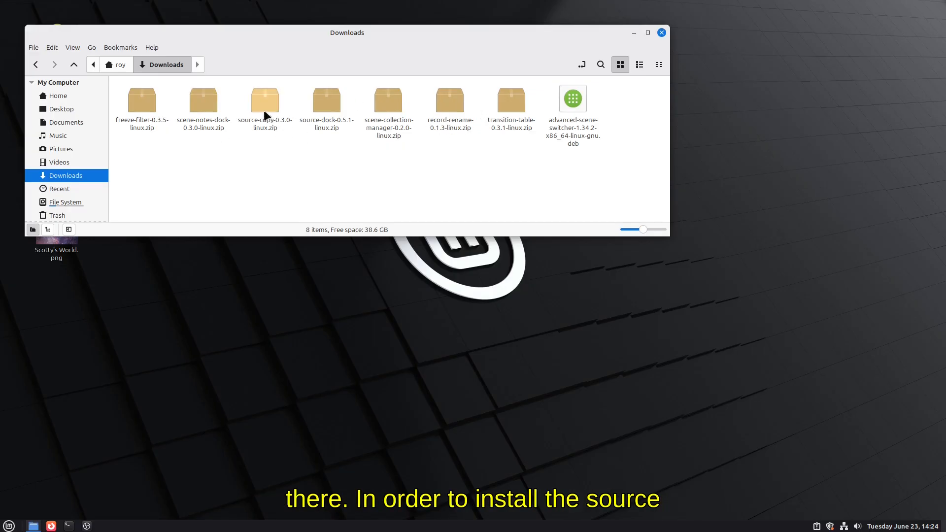
- View the Debian package from source-dock-0.5.1-linux.zip in the package installer, then close the installer and archive without reinstalling
double_click(327, 105)
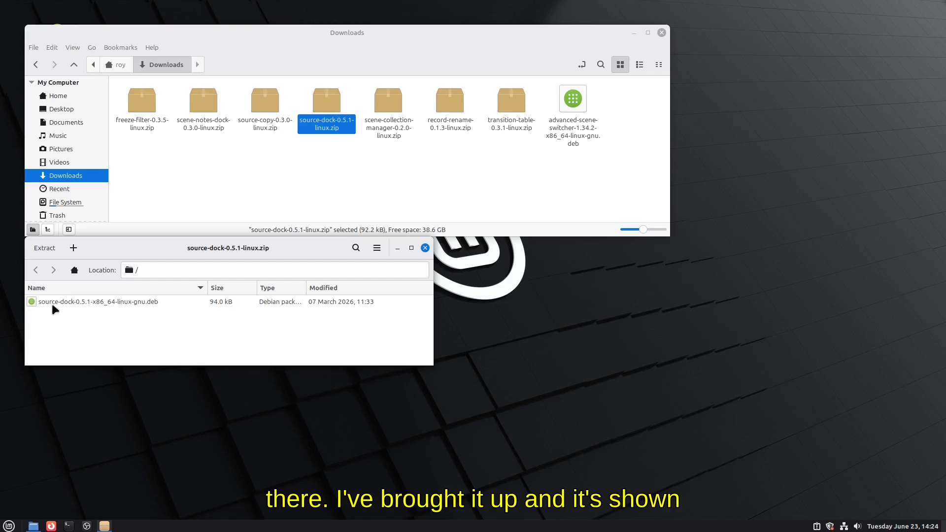
left_click(127, 302)
double_click(127, 302)
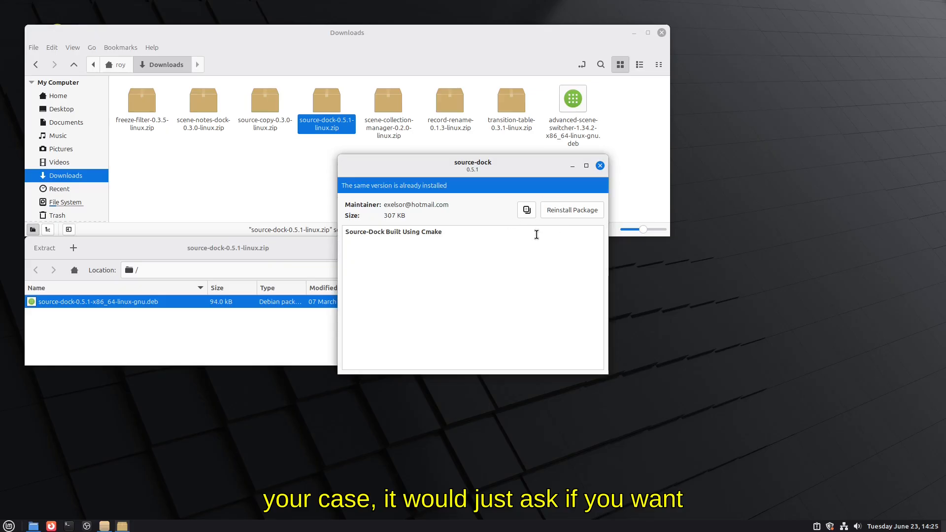
left_click(600, 166)
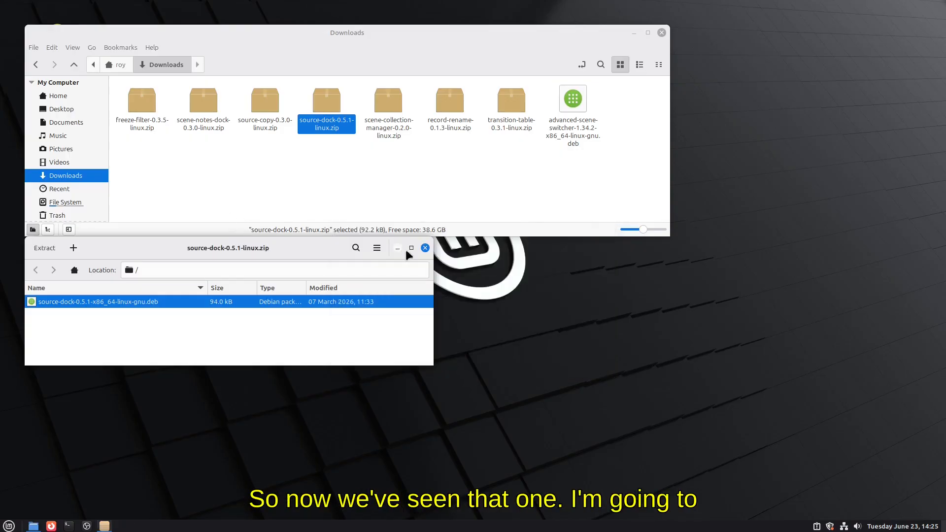
left_click(425, 248)
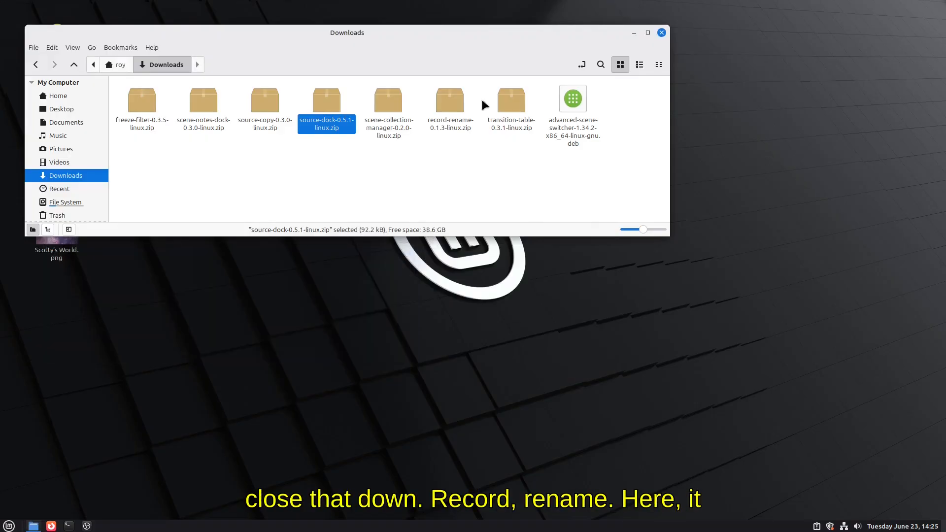
- Open record-rename-0.1.3-ubuntu-22.04.tar.gz from record-rename-0.1.3-linux.zip and close the outer zip archive's window
double_click(457, 97)
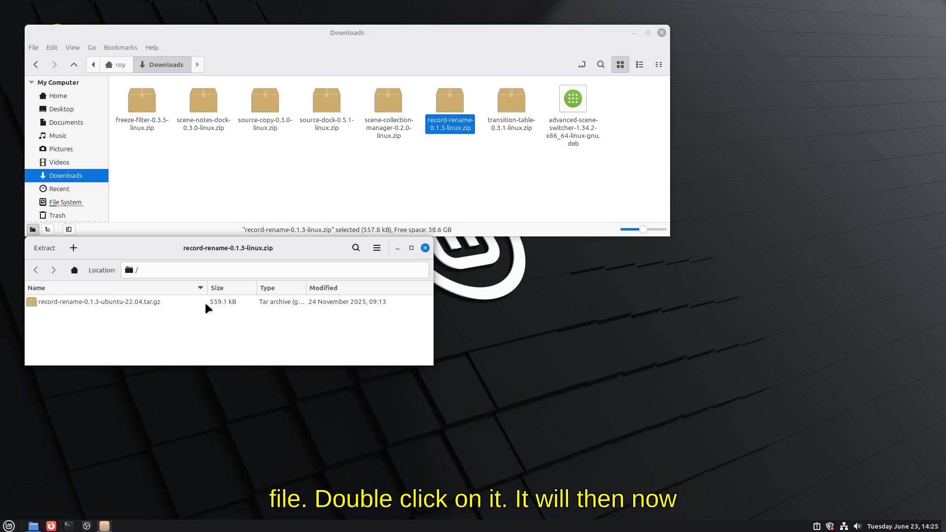
double_click(90, 300)
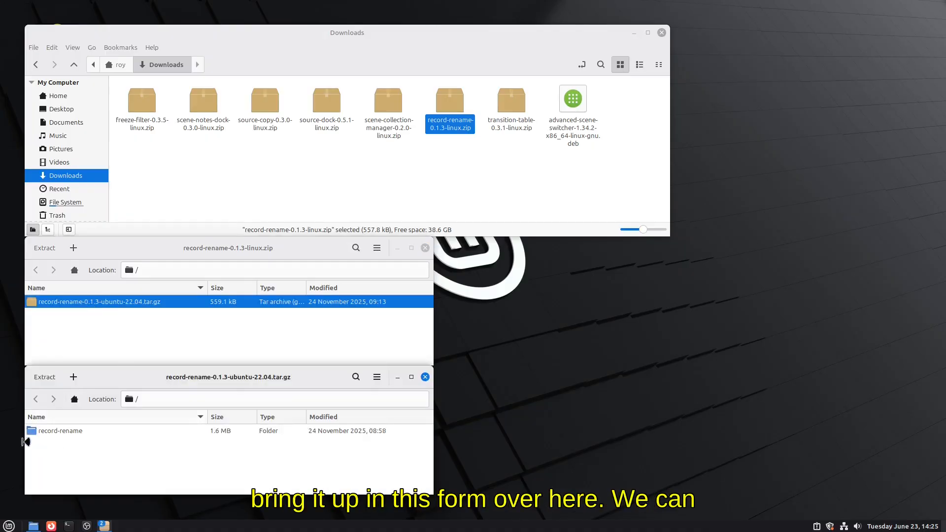
left_click(424, 248)
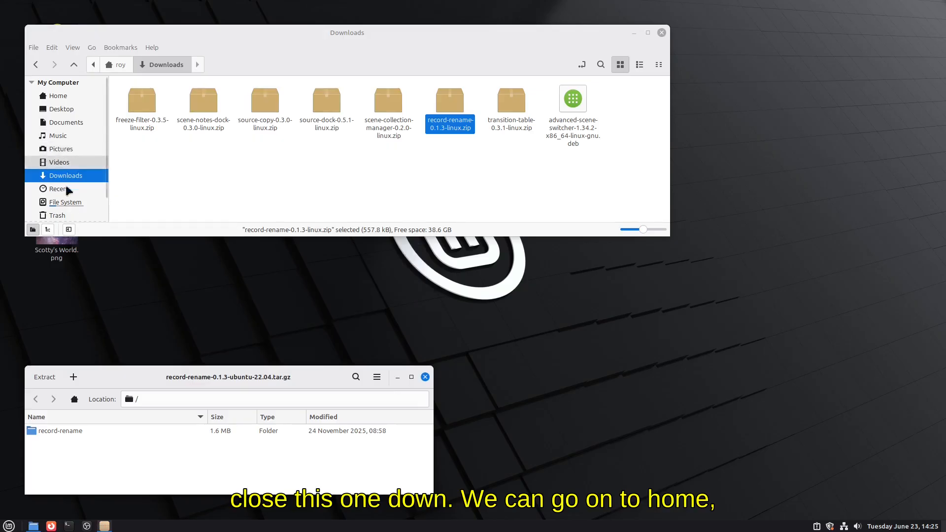
- Open the obs-studio folder inside the home directory's .config folder
left_click(55, 96)
left_click(142, 167)
double_click(142, 167)
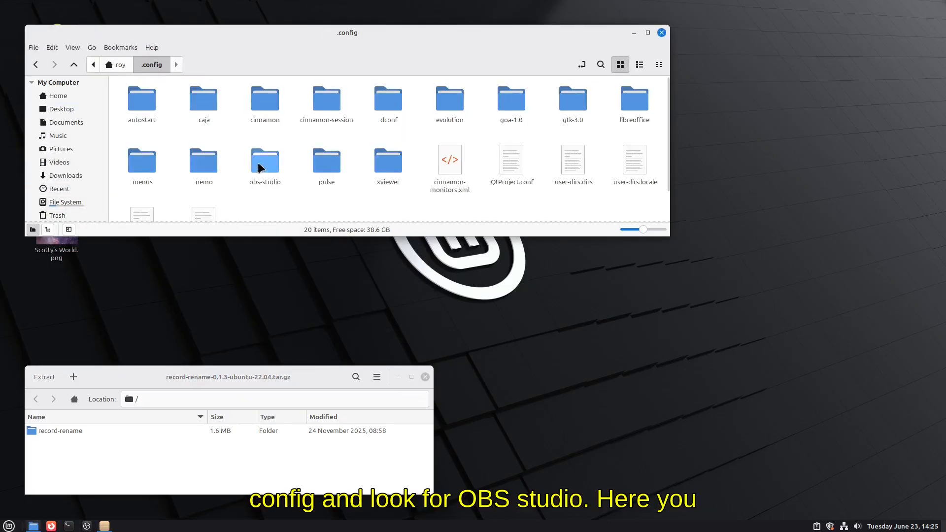
left_click(261, 167)
double_click(258, 166)
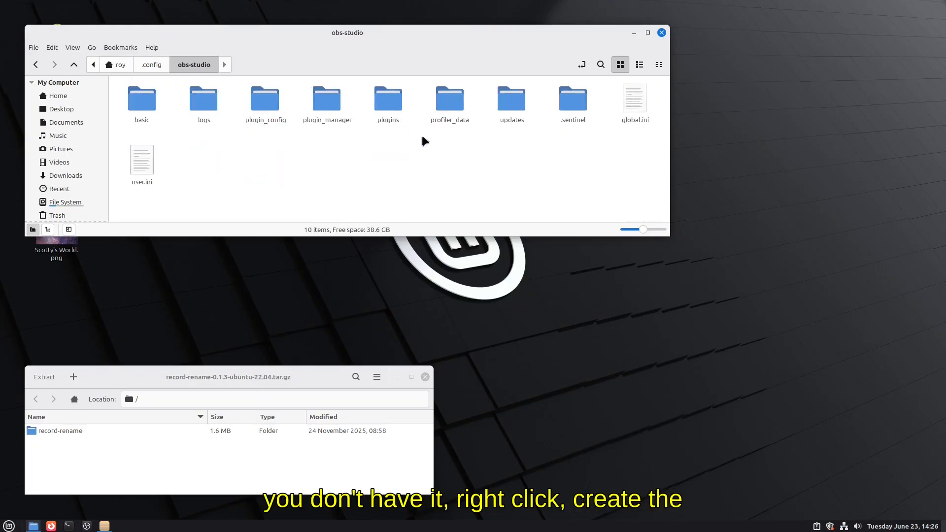
- Open the plugins folder inside the obs-studio configuration folder
right_click(412, 144)
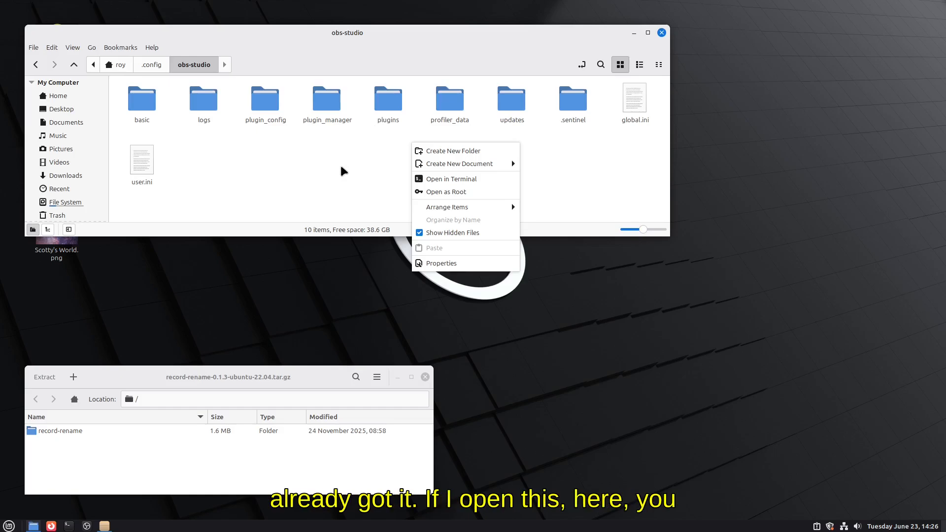
left_click(388, 102)
double_click(388, 103)
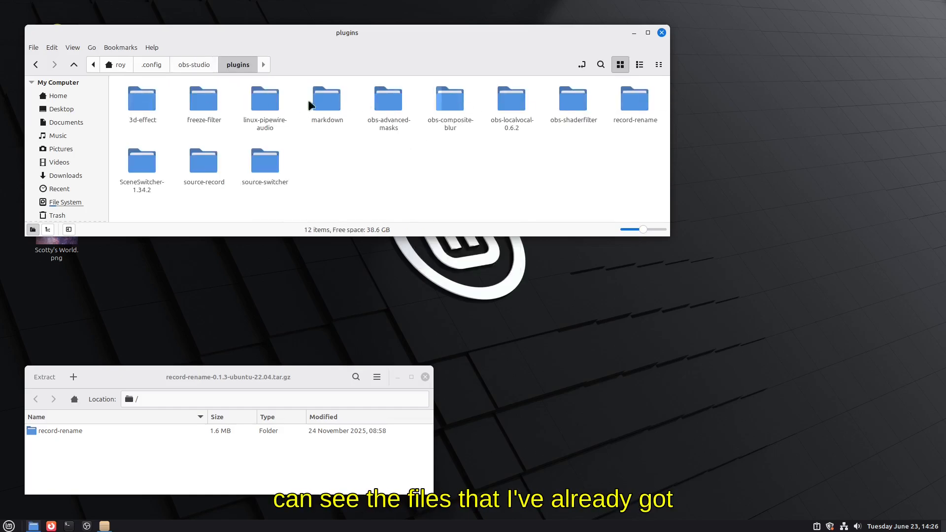
- Try to extract the record-rename folder from the archive into the plugins folder, cancel replacing the existing files, and close the archive
left_click(39, 432)
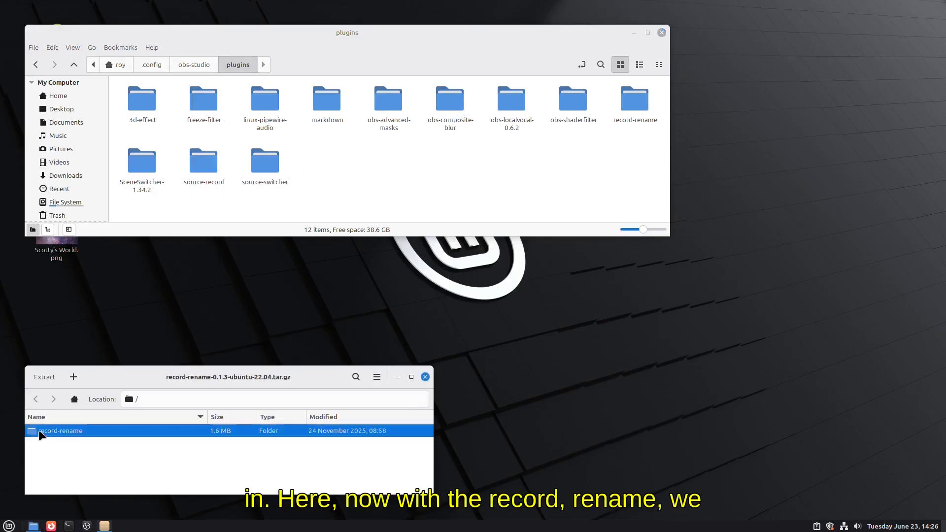
left_click_drag(39, 434, 363, 177)
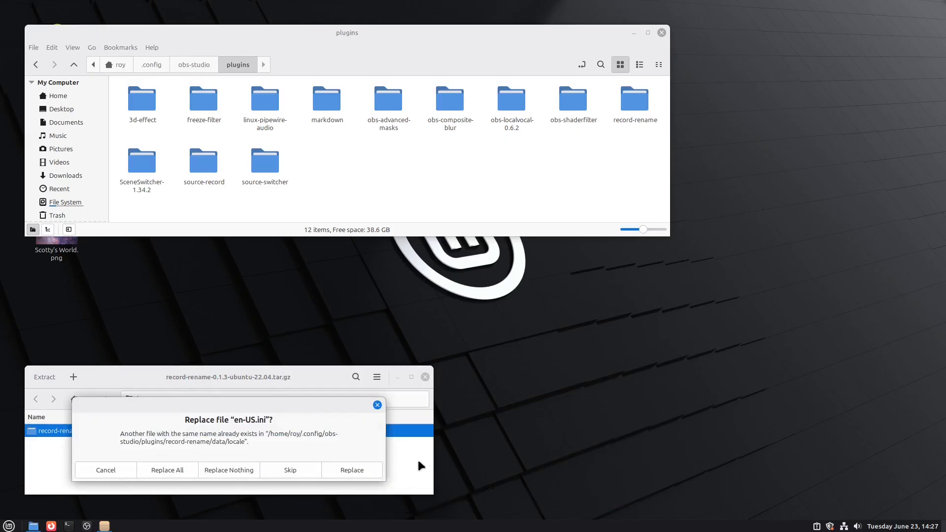
left_click(117, 468)
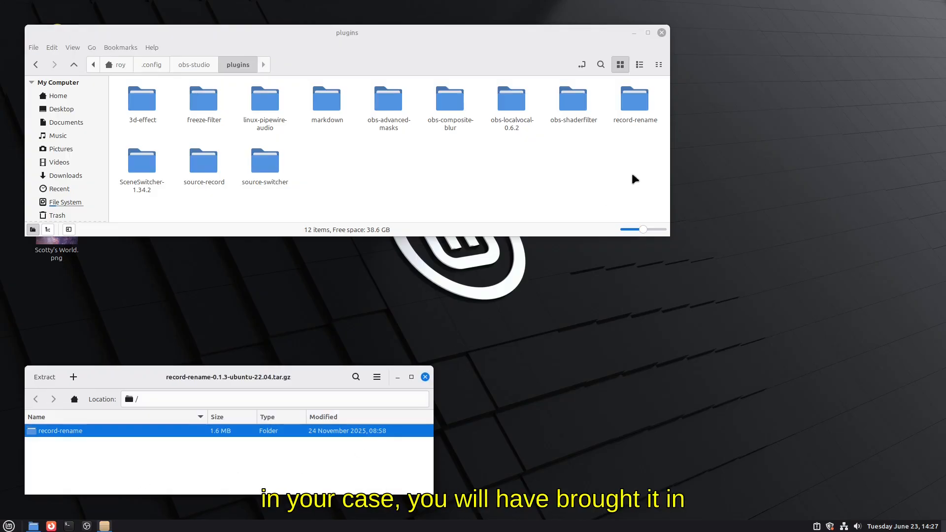
left_click(424, 378)
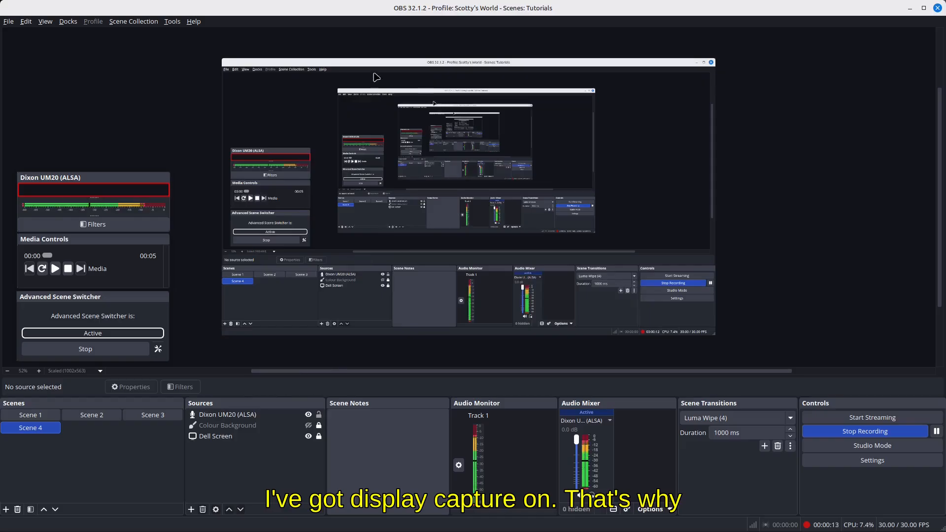
- In OBS Studio, examine the available source types and the tool entries for Source Dock and Record Rename
left_click(191, 509)
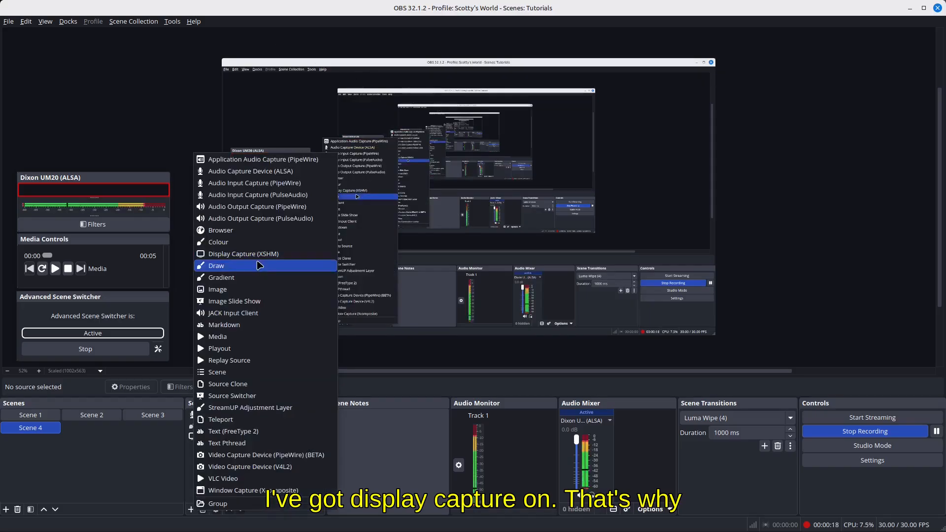
left_click(146, 485)
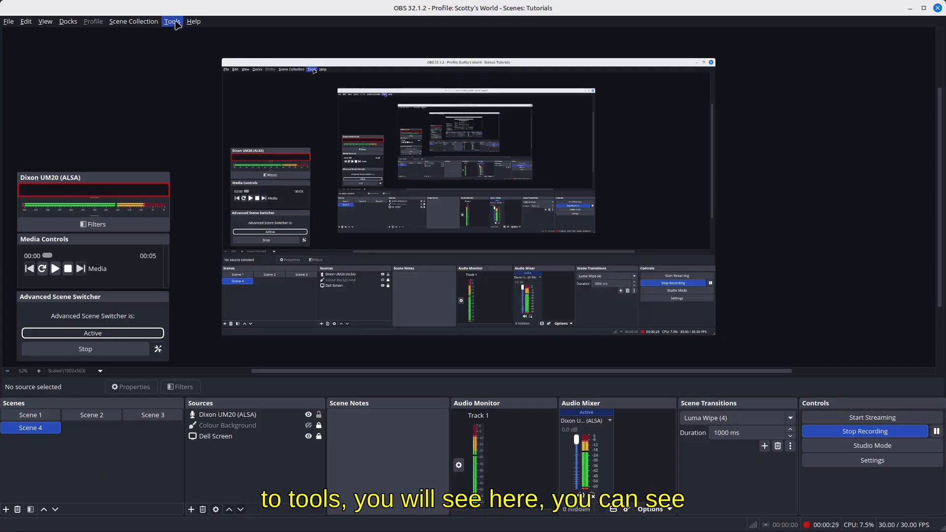
left_click(172, 21)
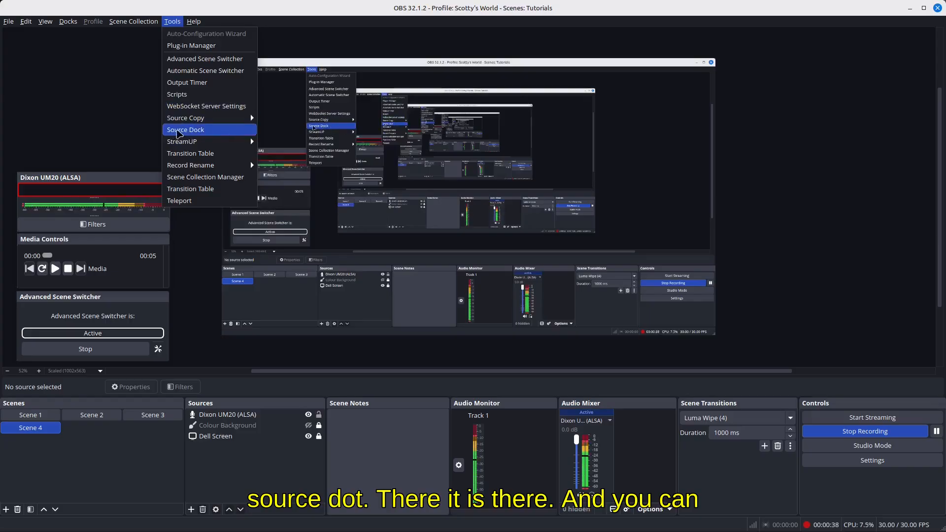
mouse_move(173, 170)
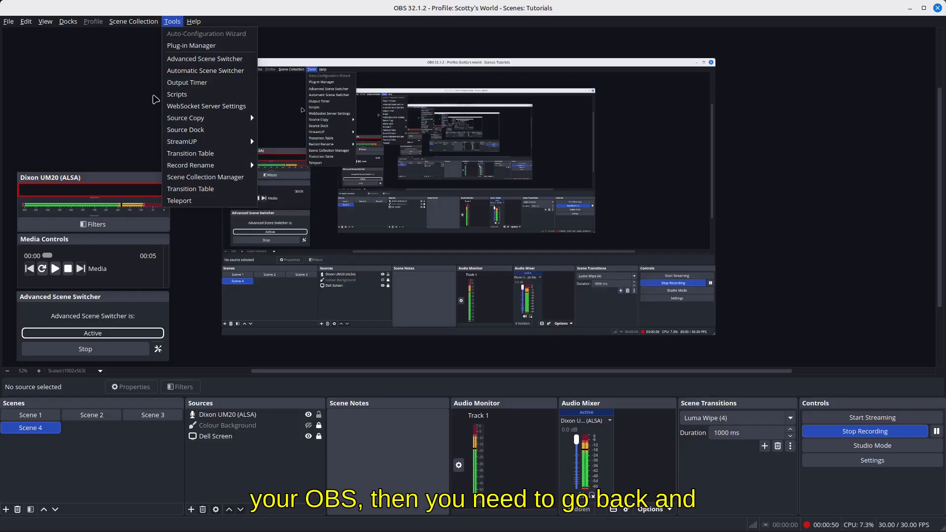
mouse_move(203, 121)
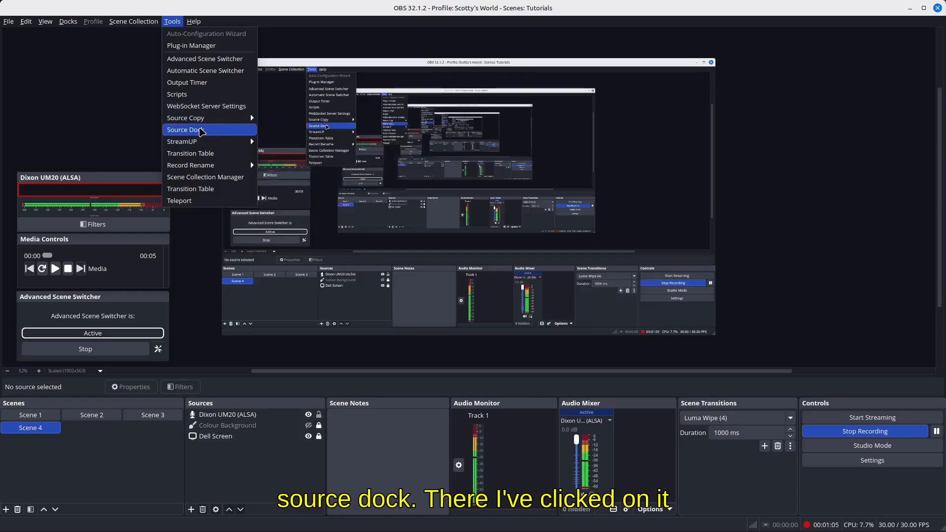
- Open the Source Dock tool and enlarge its Source Docks window until all option columns fit
left_click(202, 131)
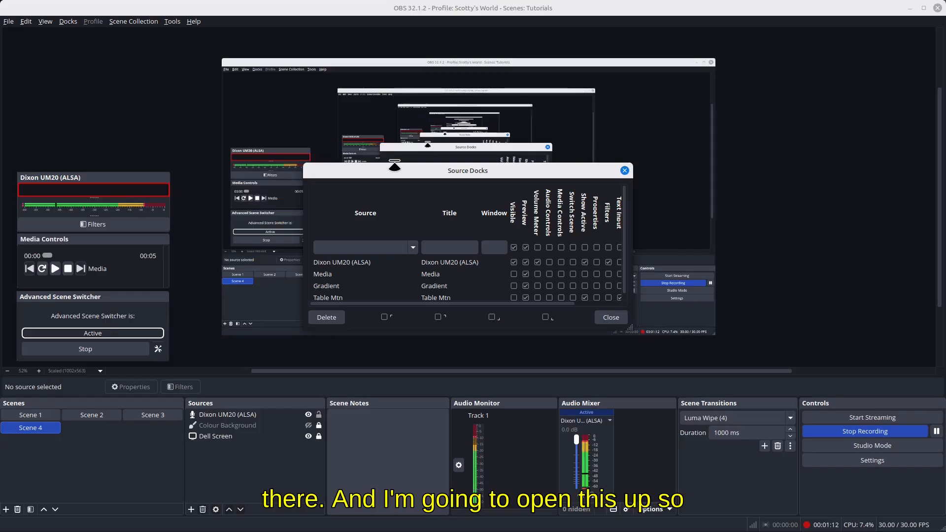
left_click_drag(392, 163, 389, 37)
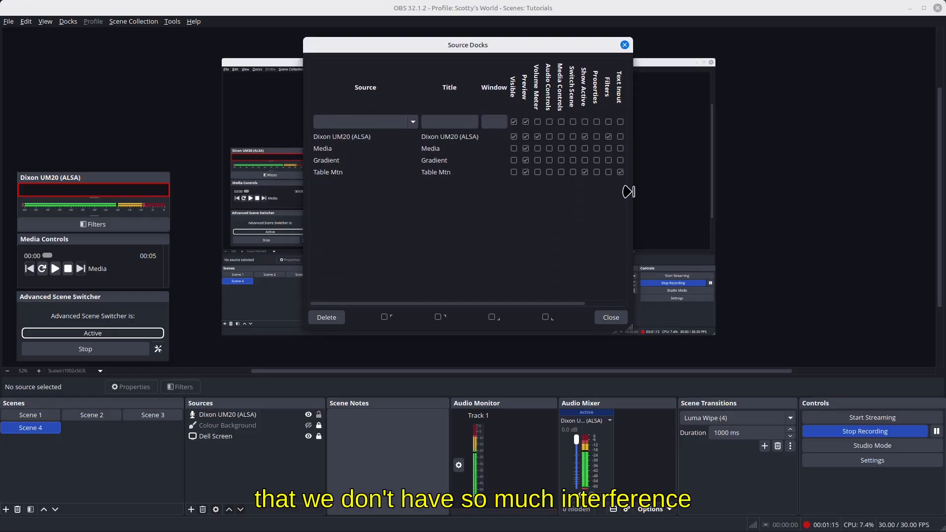
left_click_drag(633, 197, 837, 216)
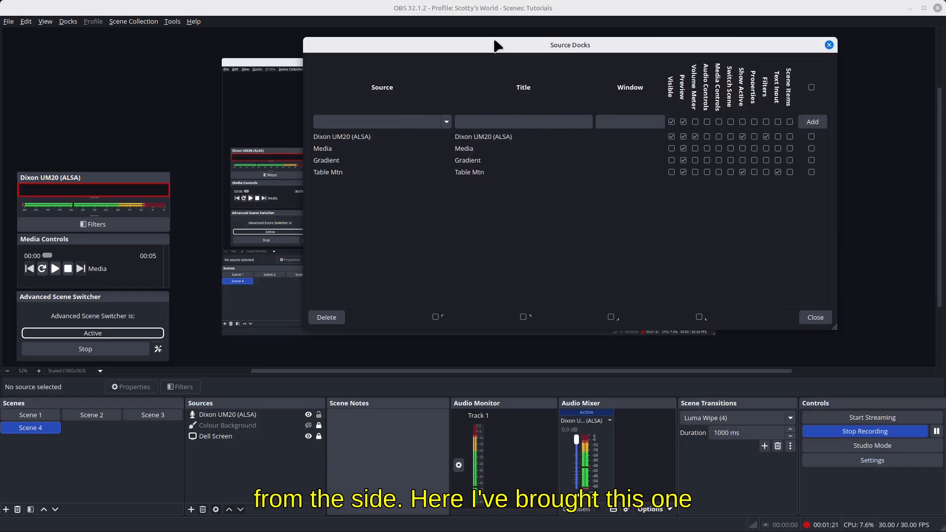
left_click_drag(492, 37, 491, 14)
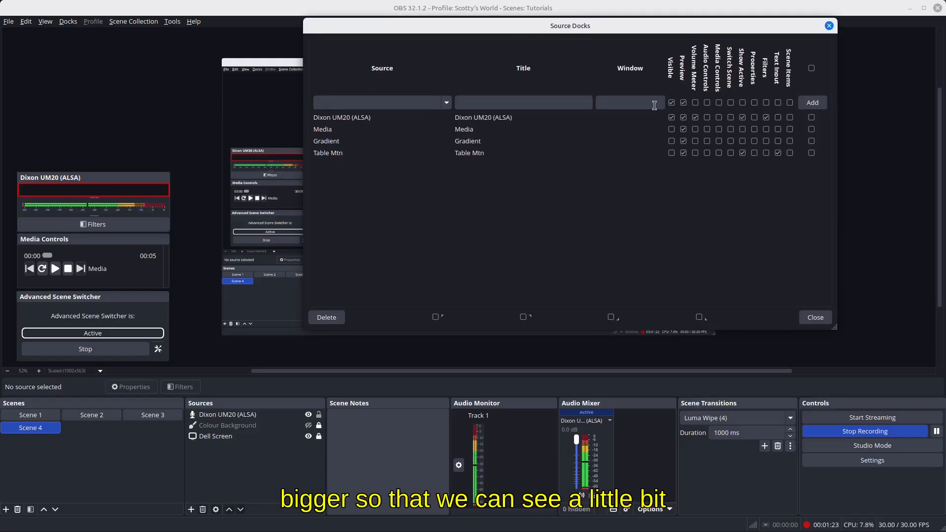
left_click_drag(832, 215, 894, 223)
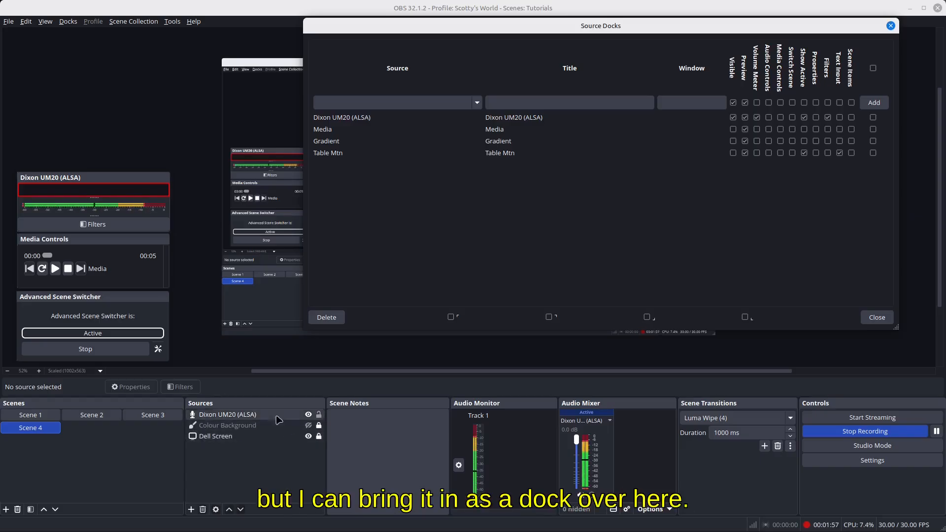
- Review the list of available docks and the audio filters of the Dixon UM20 (ALSA) dock, then close the filters
left_click(65, 22)
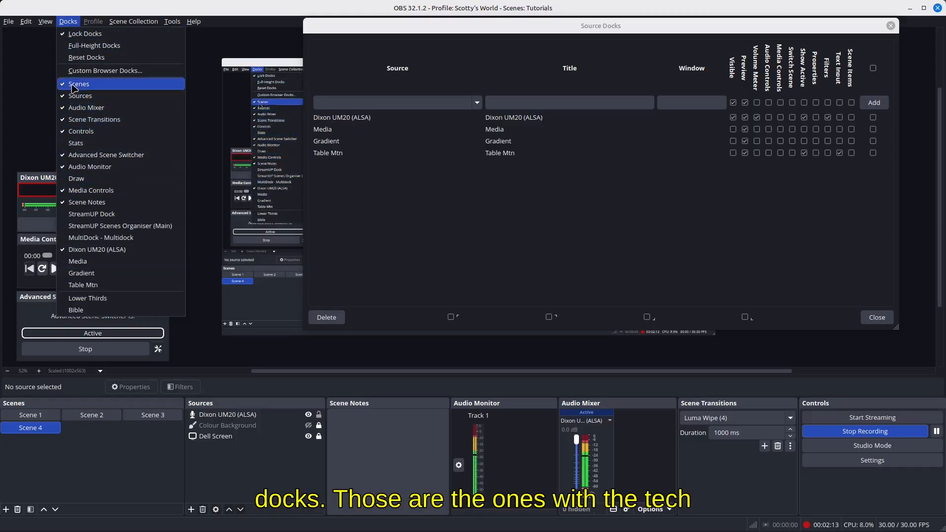
left_click(68, 22)
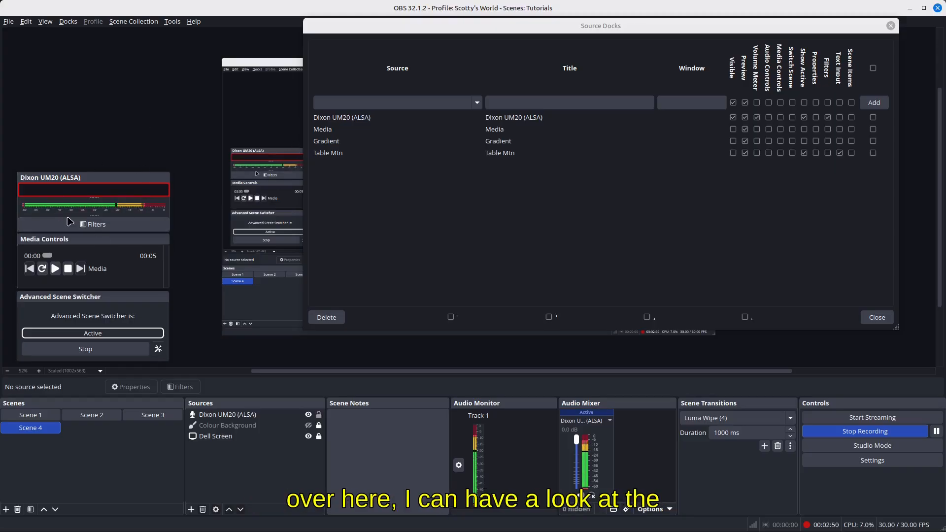
left_click(91, 228)
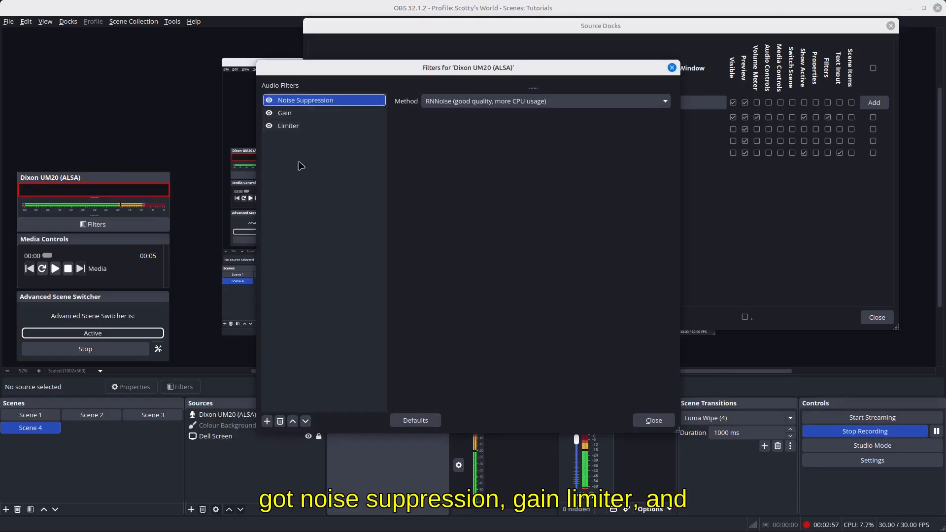
left_click(650, 420)
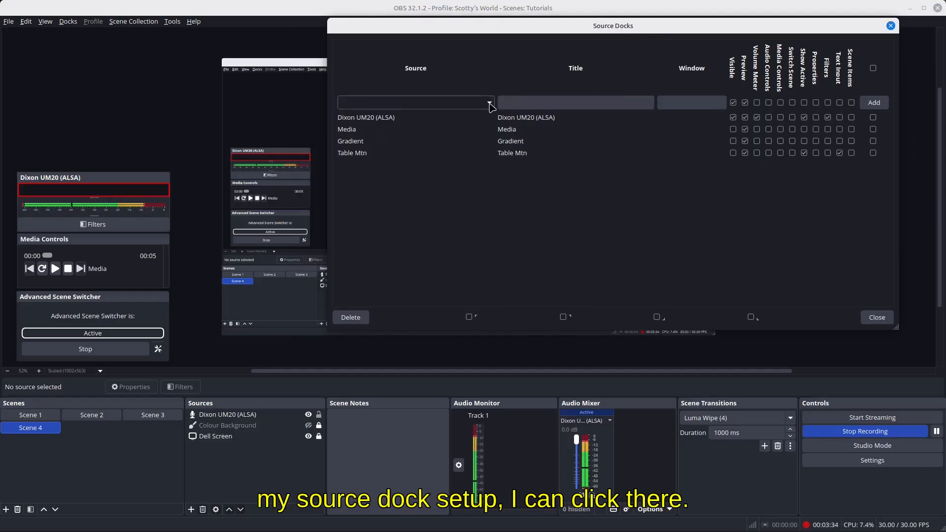
- Add a source dock for Colour Background with the Visible, Preview and Filters options enabled
left_click(490, 103)
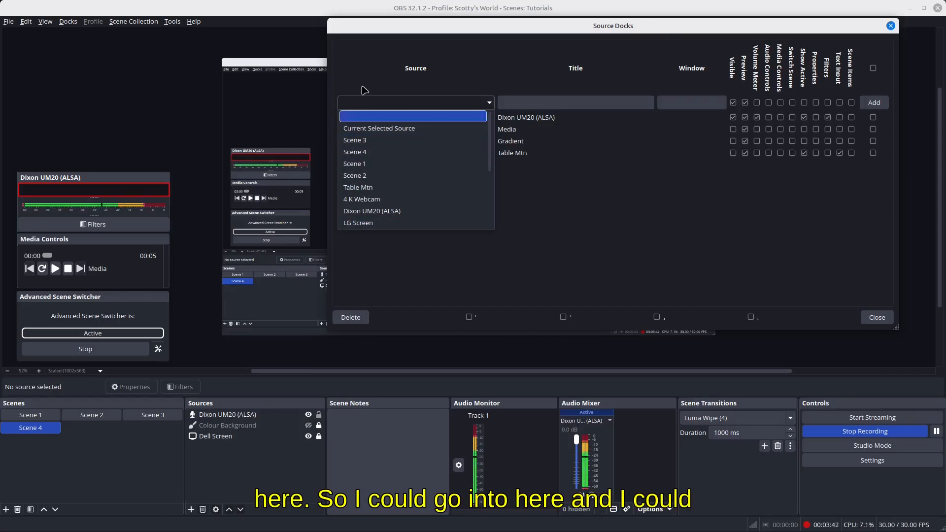
left_click(360, 101)
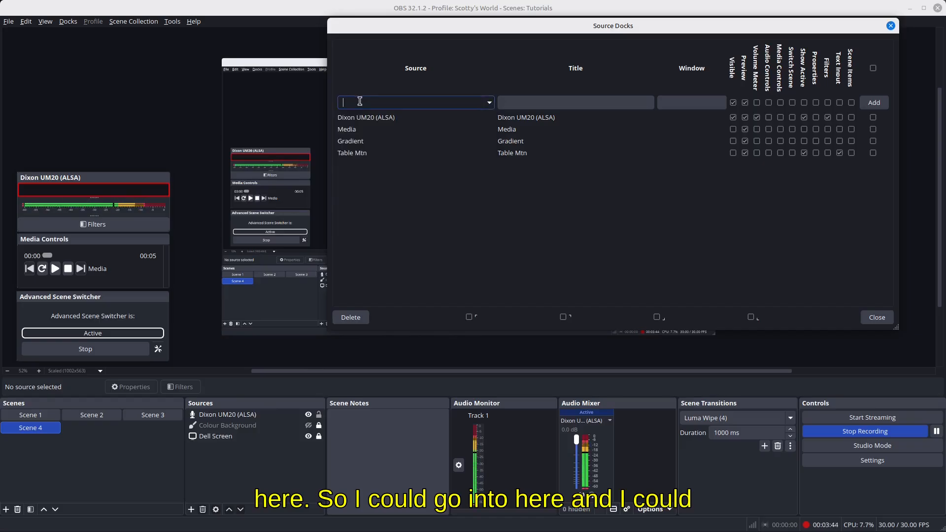
type("Colour")
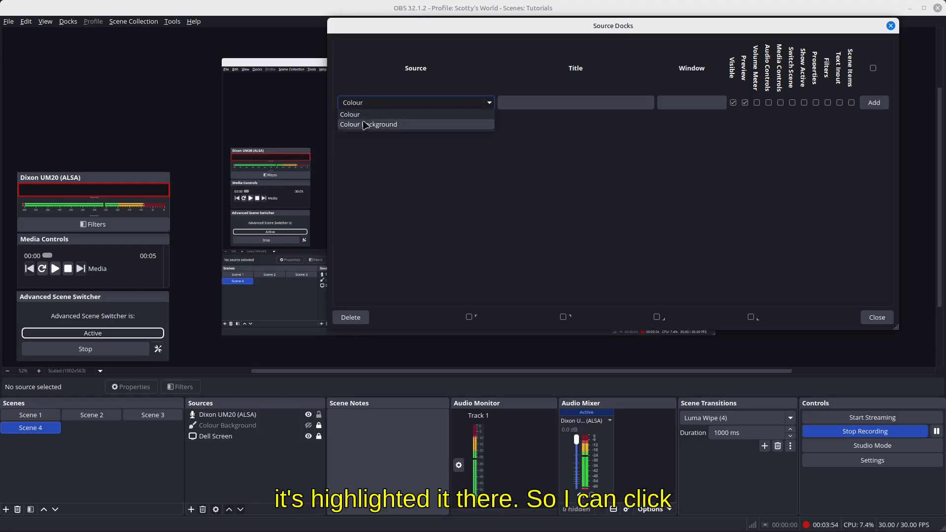
left_click(387, 126)
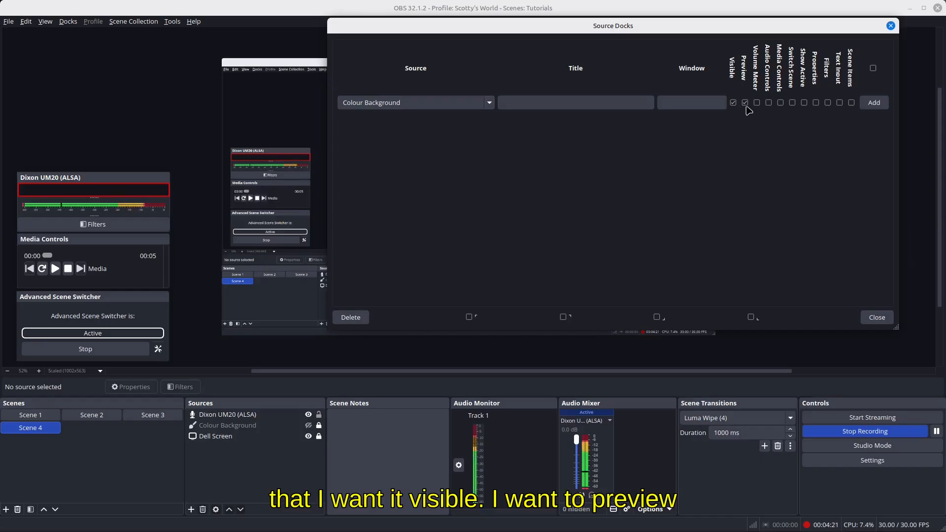
left_click(828, 103)
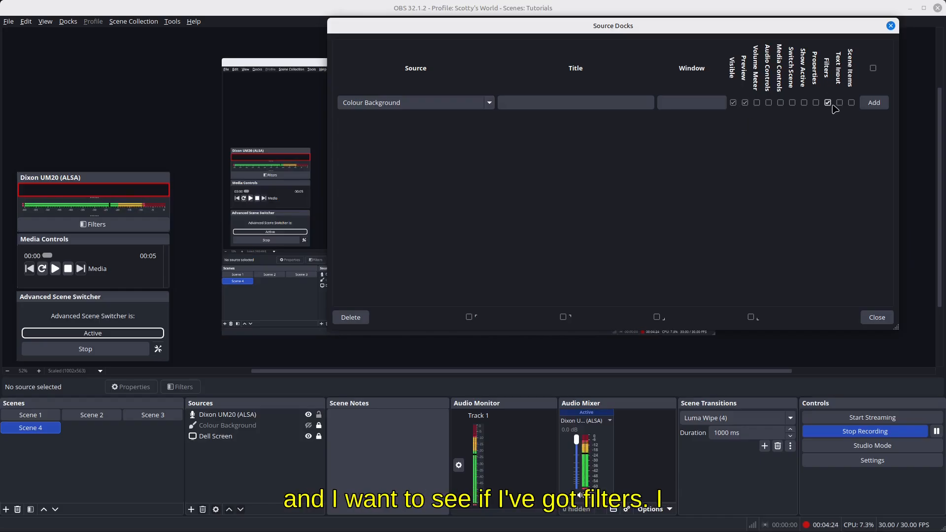
left_click(872, 103)
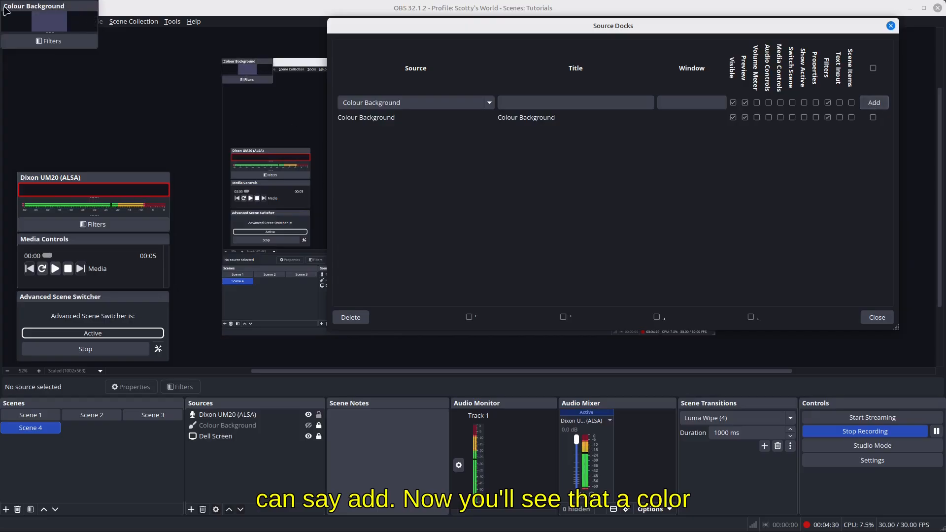
- Move the Colour Background dock directly above the Dixon UM20 (ALSA) dock and enlarge it to about the same width
left_click_drag(70, 8, 99, 95)
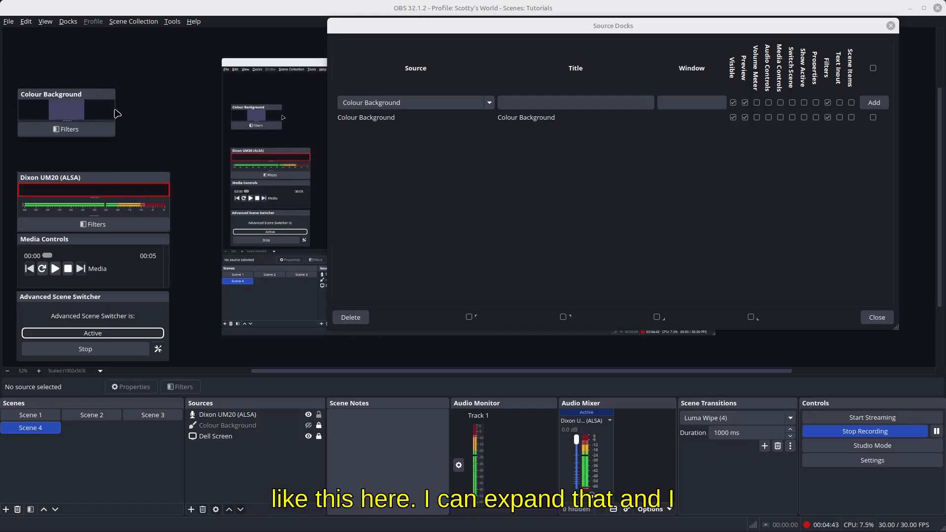
left_click_drag(115, 112, 172, 113)
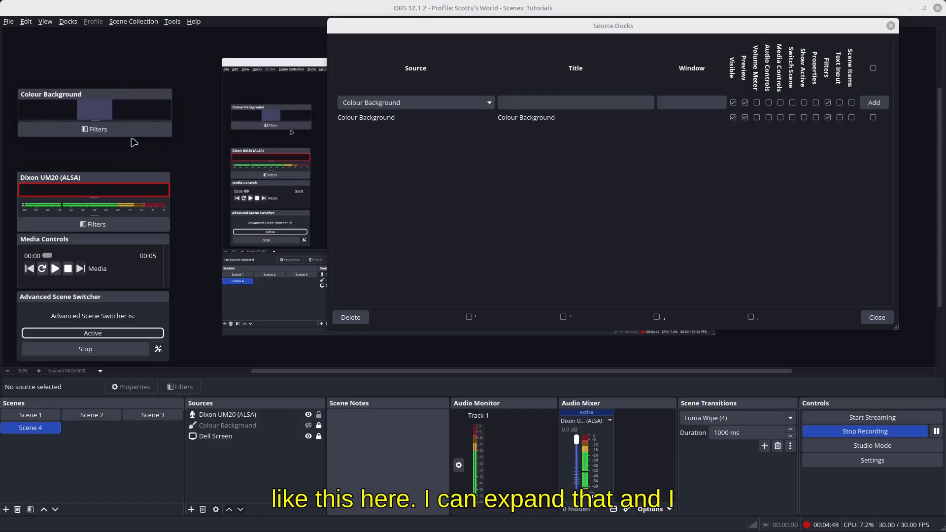
left_click_drag(132, 137, 132, 173)
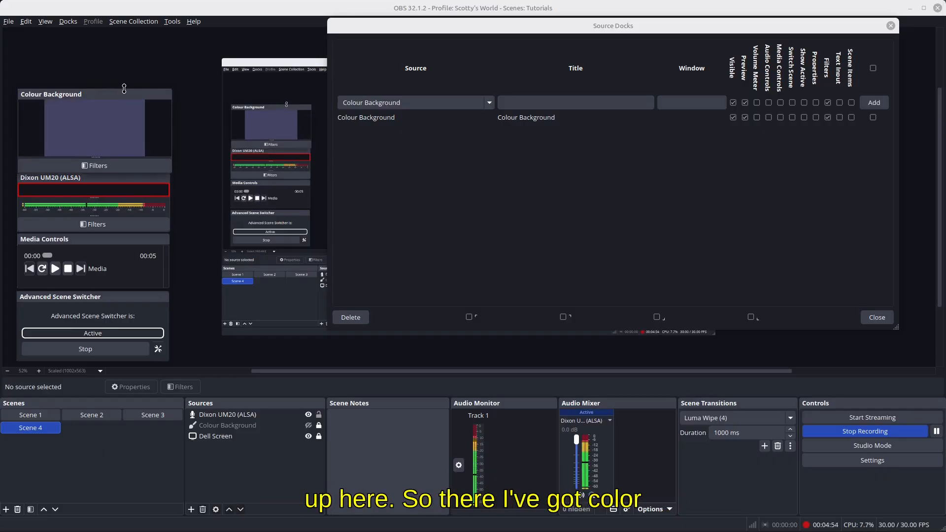
left_click_drag(127, 90, 71, 59)
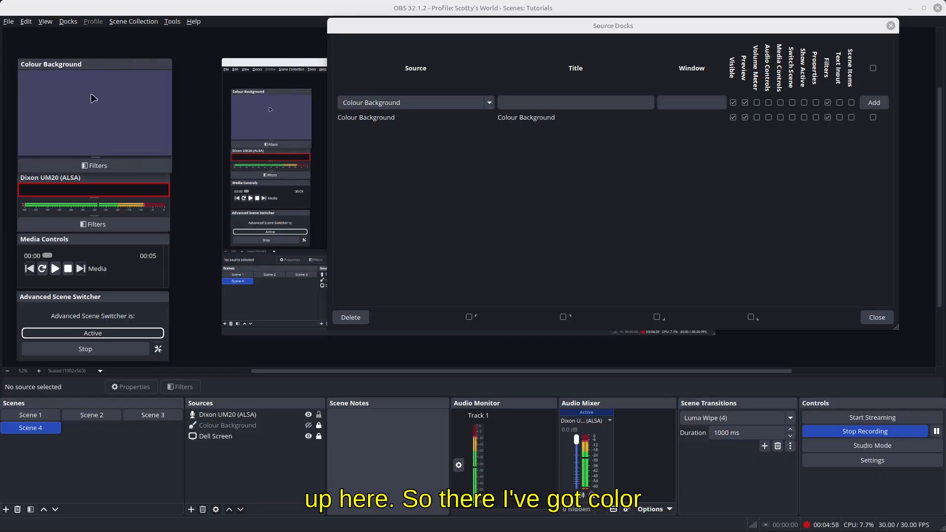
left_click_drag(117, 66, 116, 60)
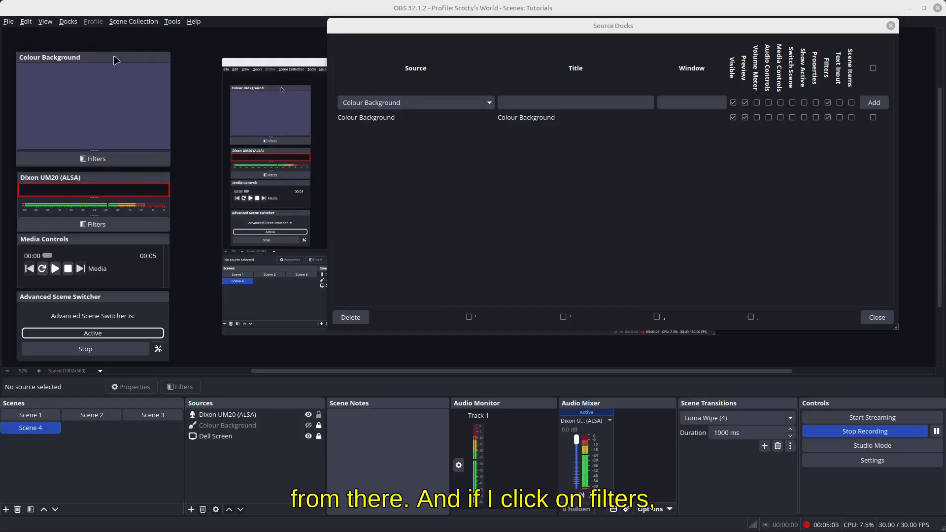
- View the filters of Colour Background from its dock and close the filters window
left_click(97, 160)
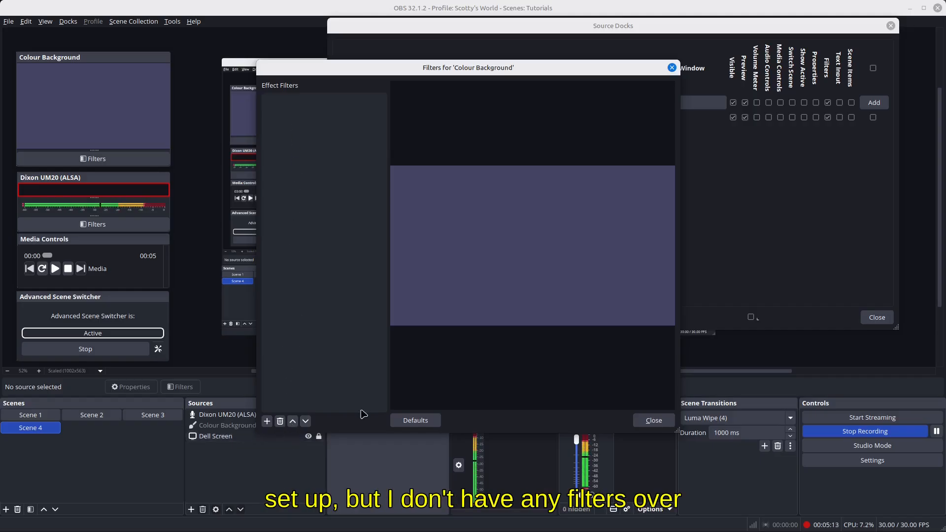
left_click(653, 420)
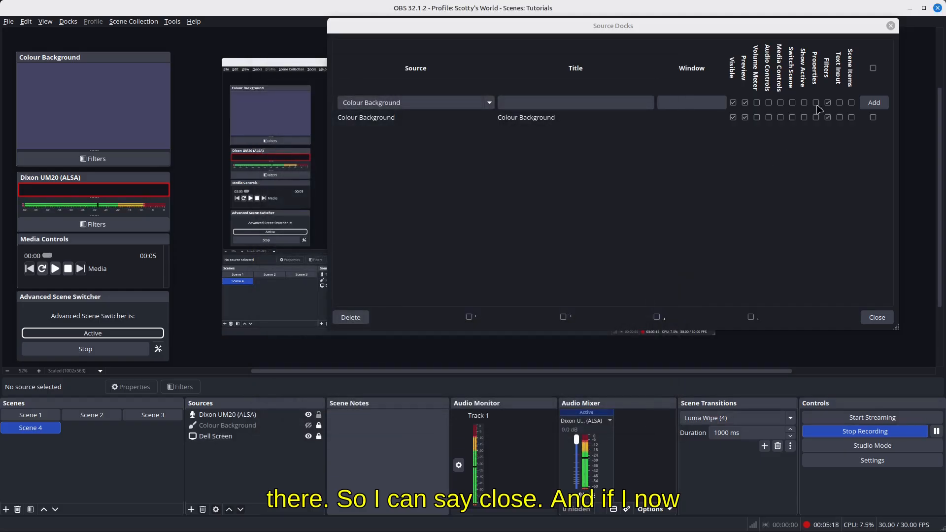
- Disable Filters and enable Properties for the Colour Background dock, and open the source's properties from the dock
left_click(828, 118)
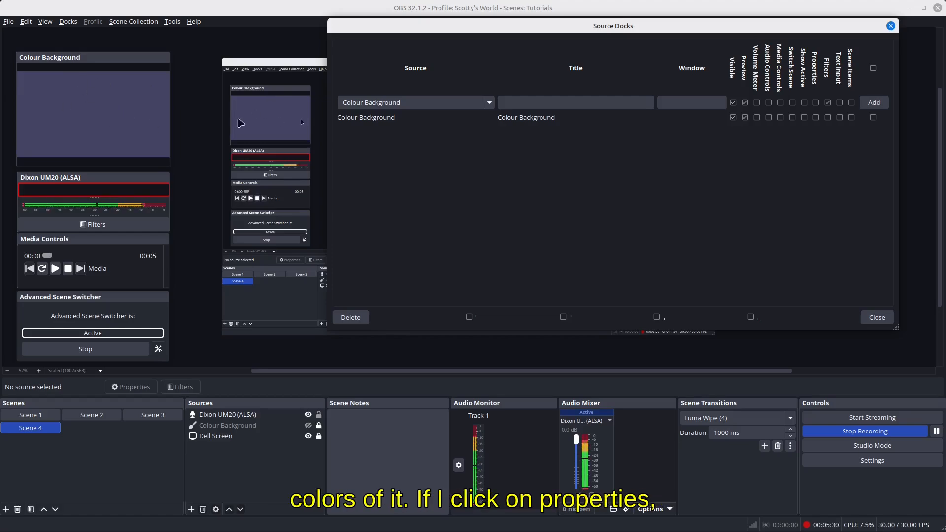
left_click(816, 103)
left_click(100, 160)
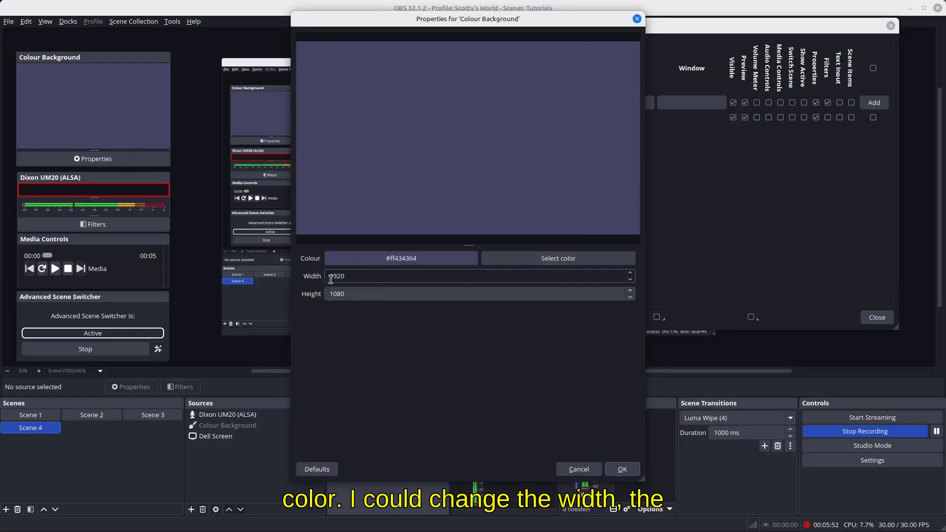
- Confirm the Colour Background properties, hide its source dock by disabling Visible, and check its entry in the docks list
left_click(622, 469)
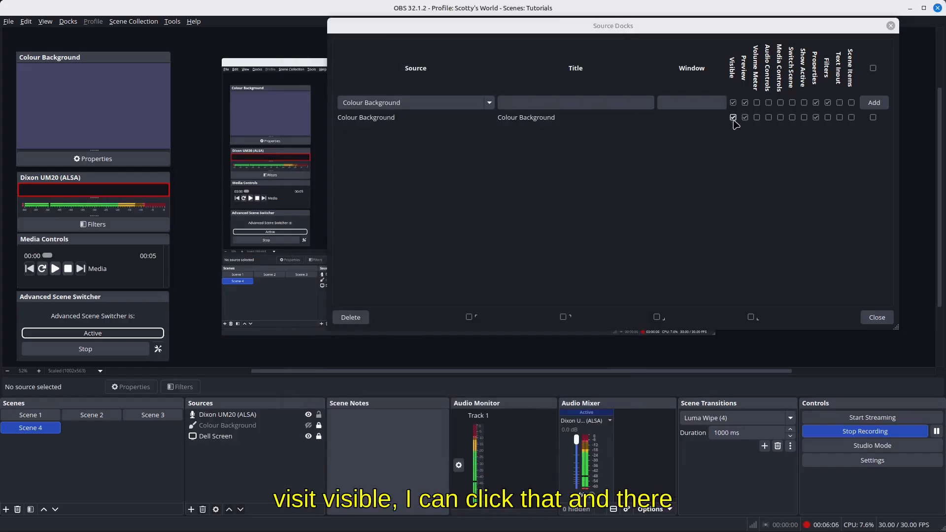
left_click(733, 117)
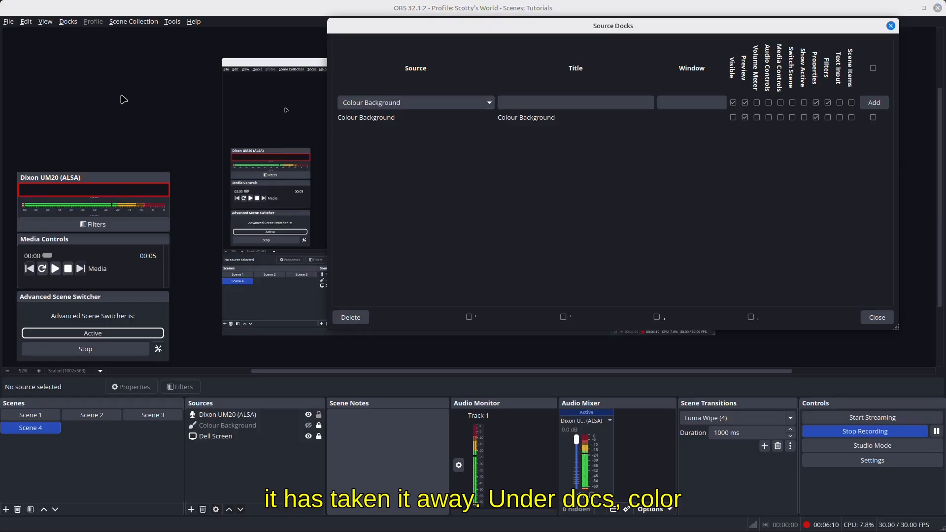
left_click(68, 21)
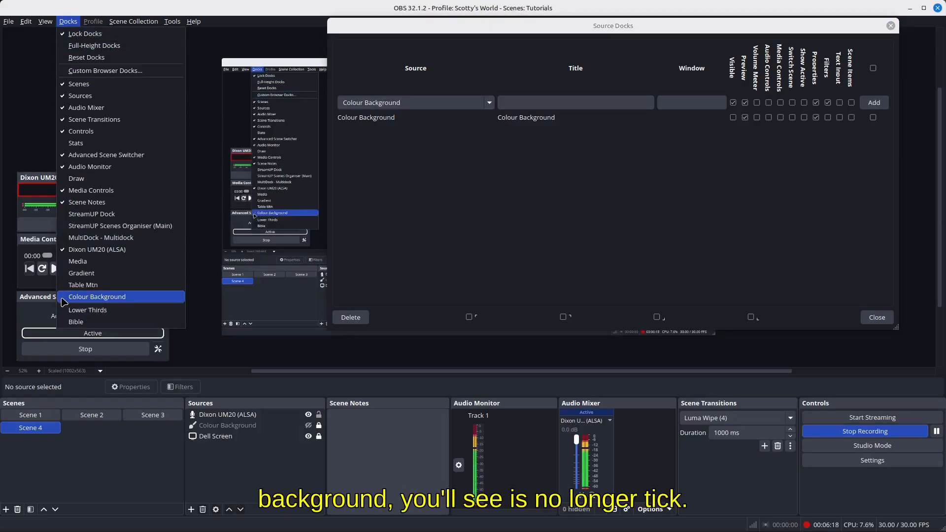
left_click(734, 119)
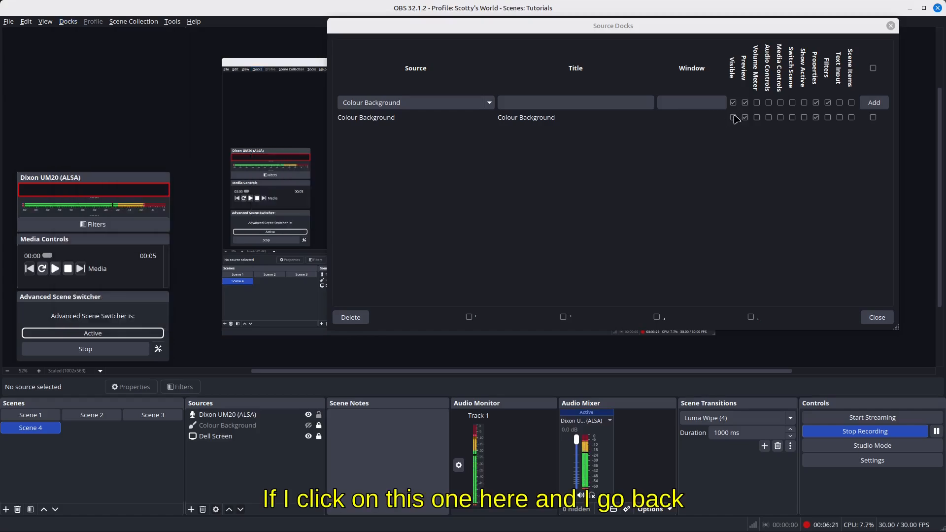
- Show the Colour Background dock again from the docks list and check that list
left_click(68, 22)
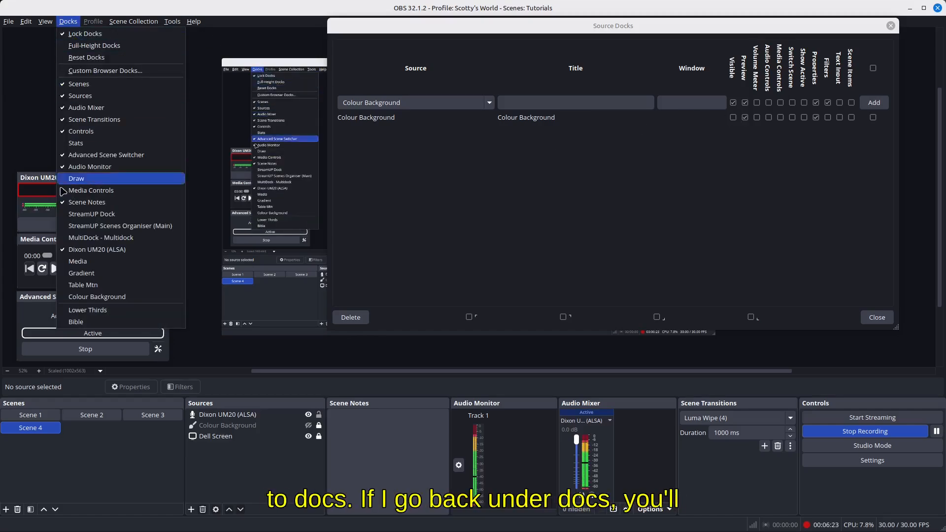
left_click(63, 297)
left_click(68, 22)
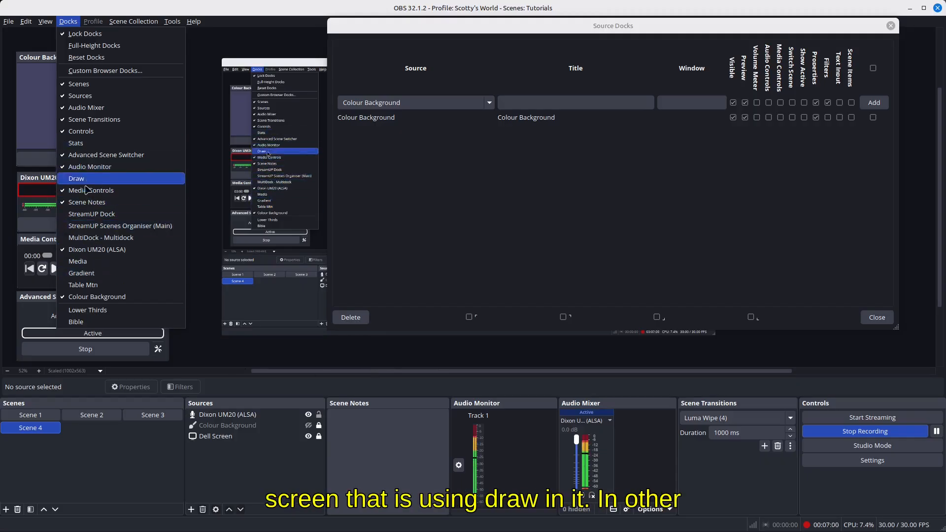
- Add a new Draw source to Scene 4, keeping the name Draw and the default properties
left_click(193, 512)
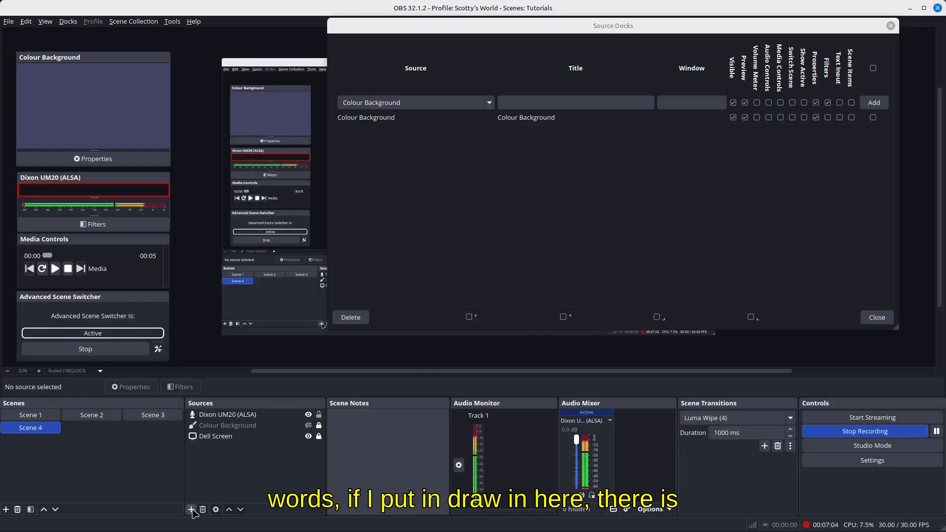
left_click(192, 510)
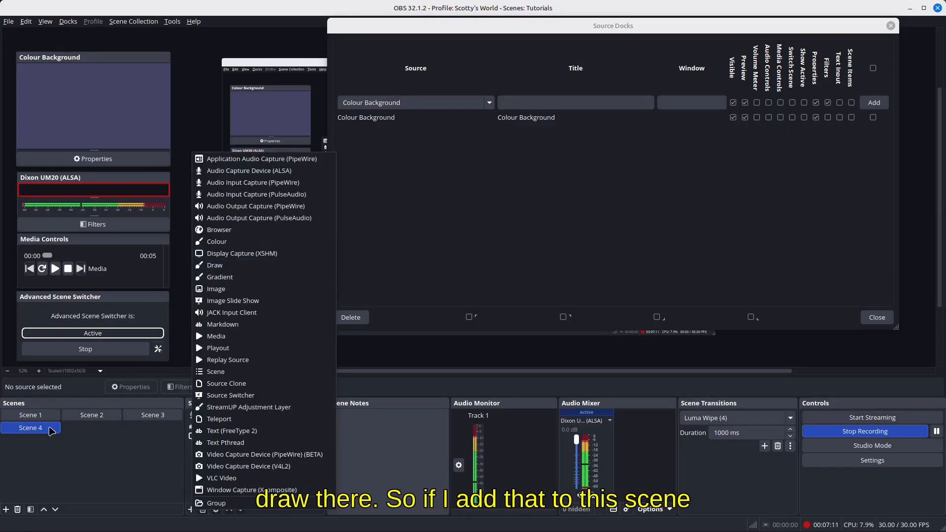
left_click(220, 269)
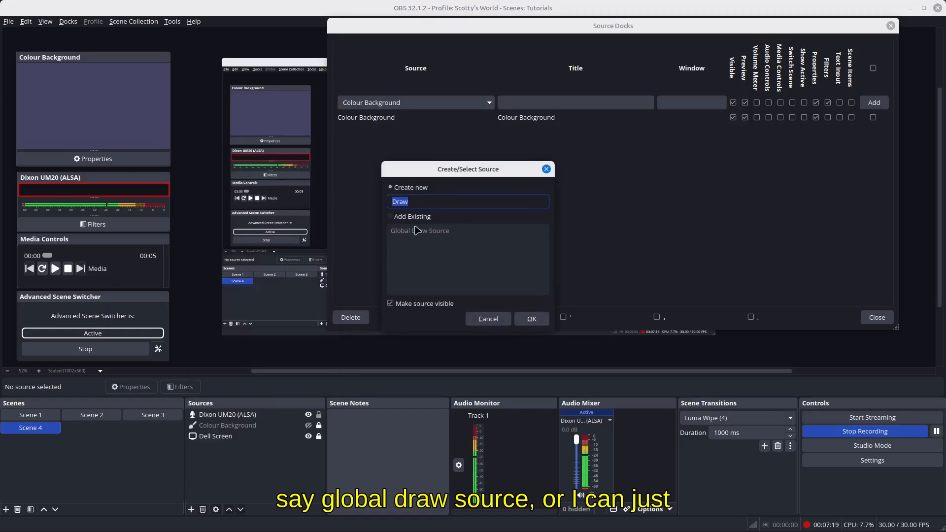
left_click(531, 318)
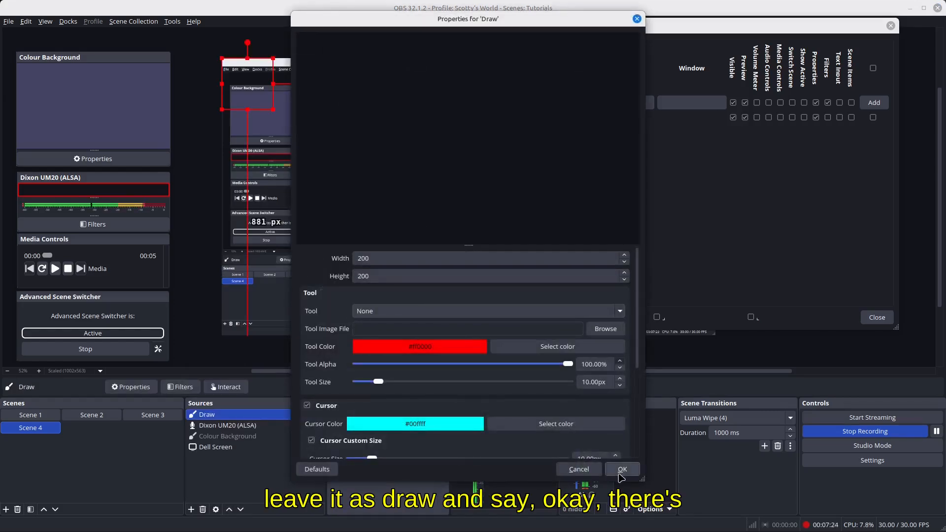
left_click(622, 469)
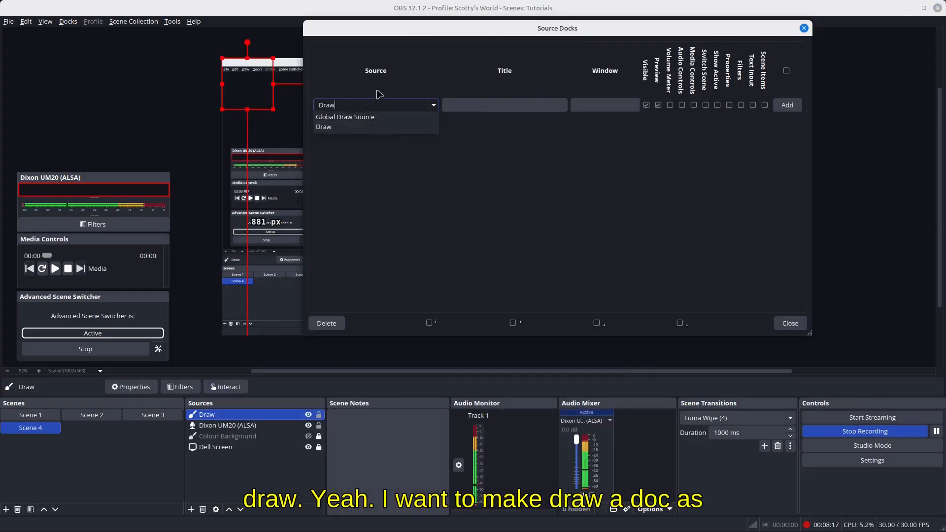
- Add a source dock for Draw with Visible and Preview enabled, and toggle its visibility off and on
left_click(329, 127)
left_click(786, 105)
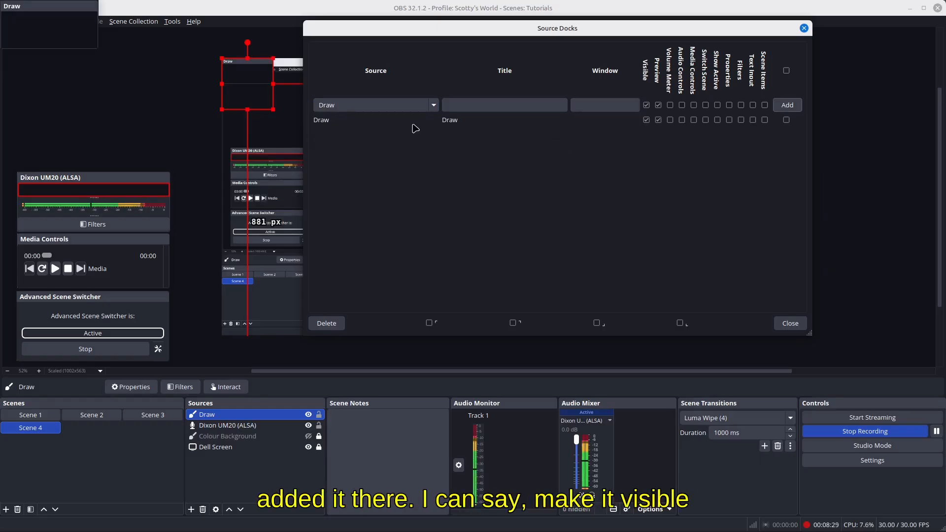
left_click(645, 120)
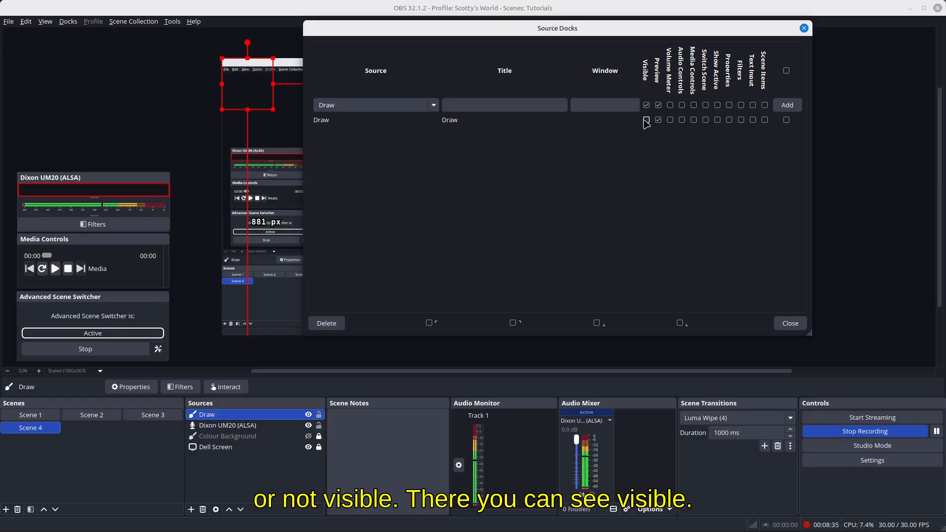
left_click(646, 120)
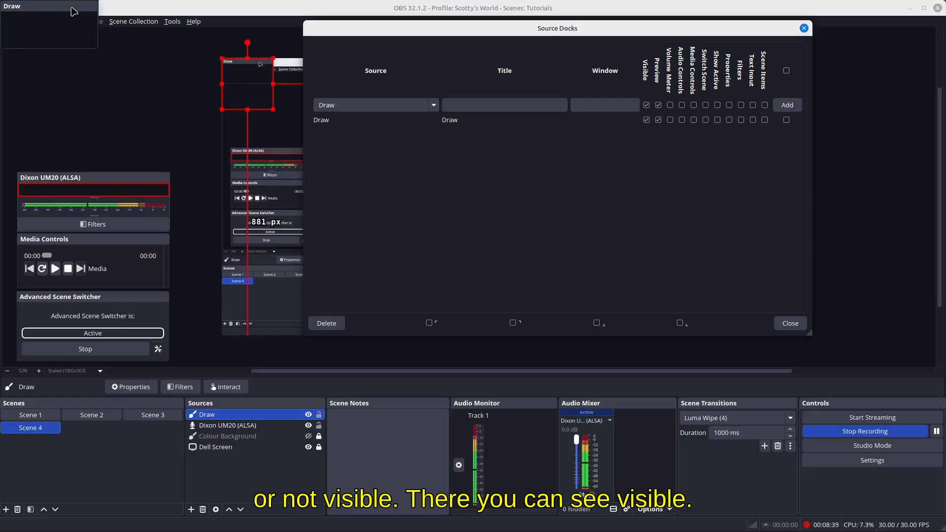
- Place the Draw dock directly above the Dixon UM20 (ALSA) dock and enable its Properties option
mouse_move(73, 11)
left_mouse_down()
mouse_move(96, 124)
mouse_move(90, 93)
left_mouse_up()
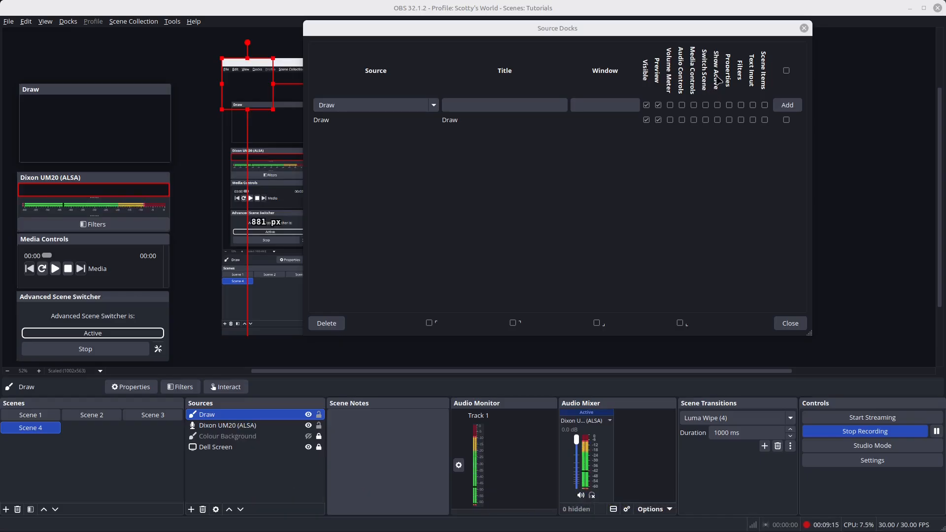
left_click(729, 120)
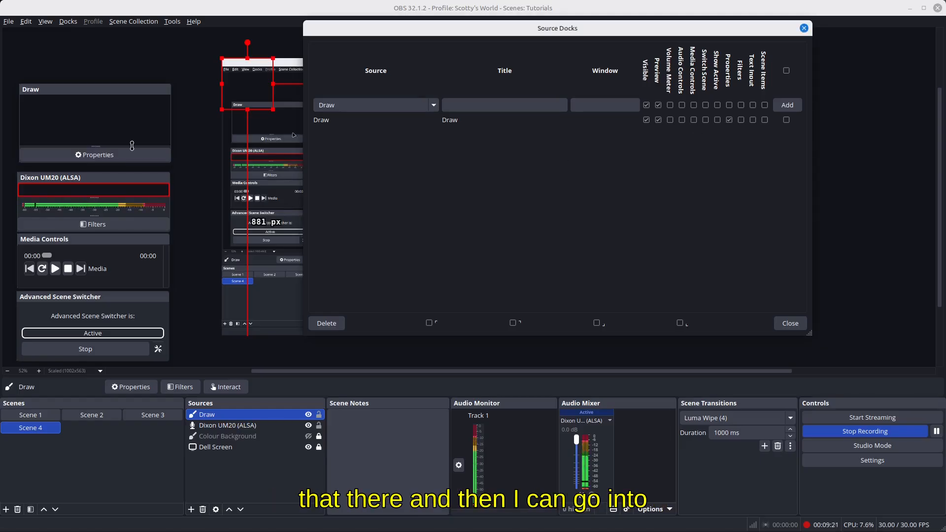
- Open the Draw source's properties from its dock, look through the tool and cursor settings, and close the window
left_click(114, 155)
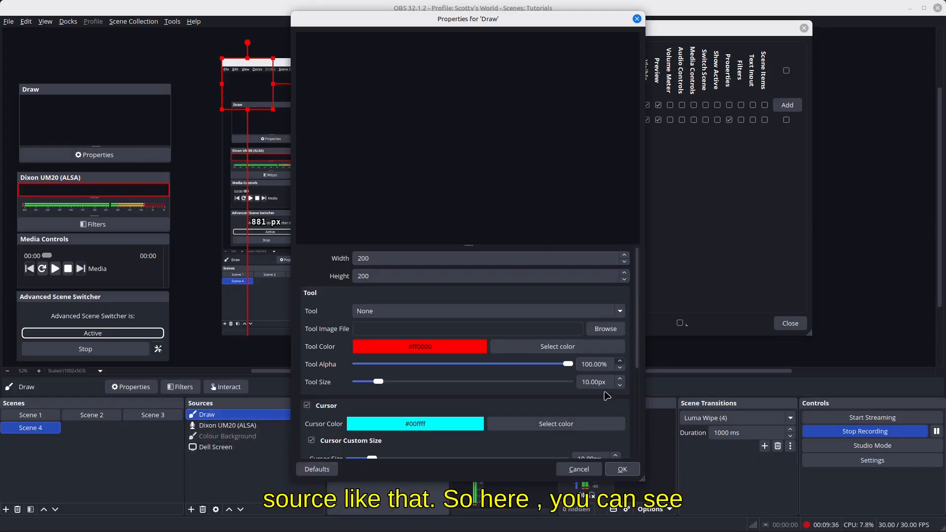
scroll(632, 398, "down", 5)
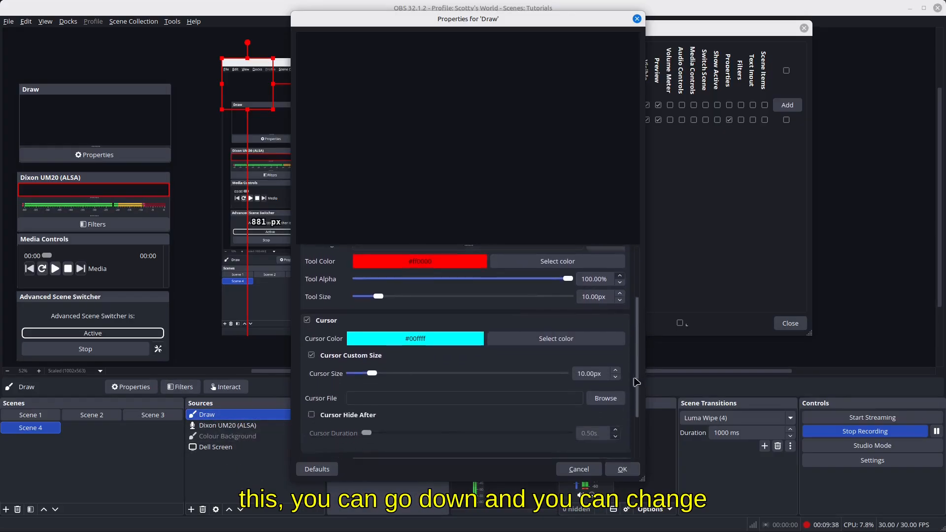
scroll(632, 398, "up", 6)
scroll(629, 433, "down", 3)
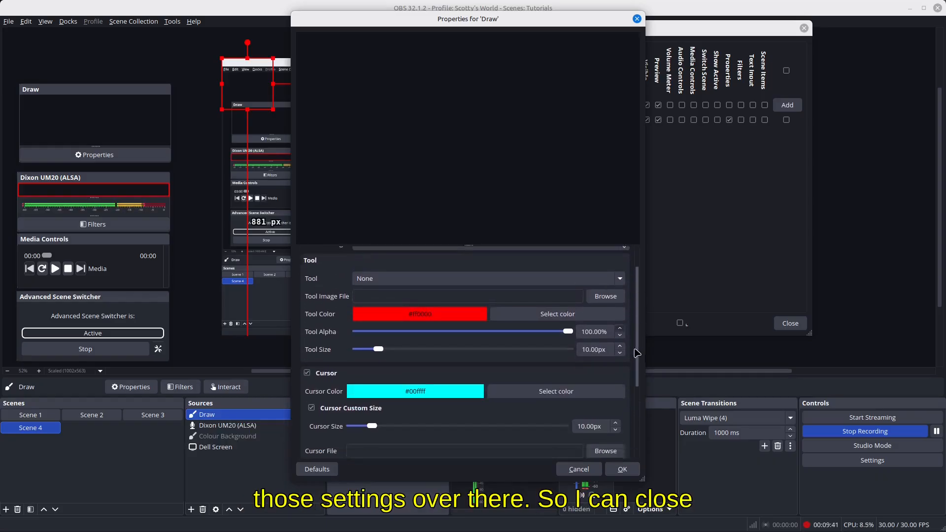
left_click(622, 470)
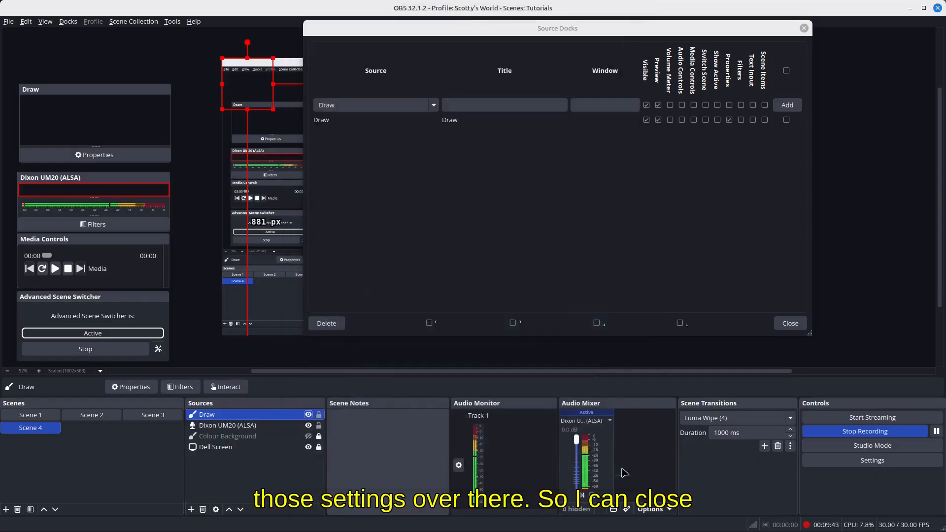
- Enable Filters for the Draw dock, view the source's filters from the dock, and disable Filters again
left_click(741, 121)
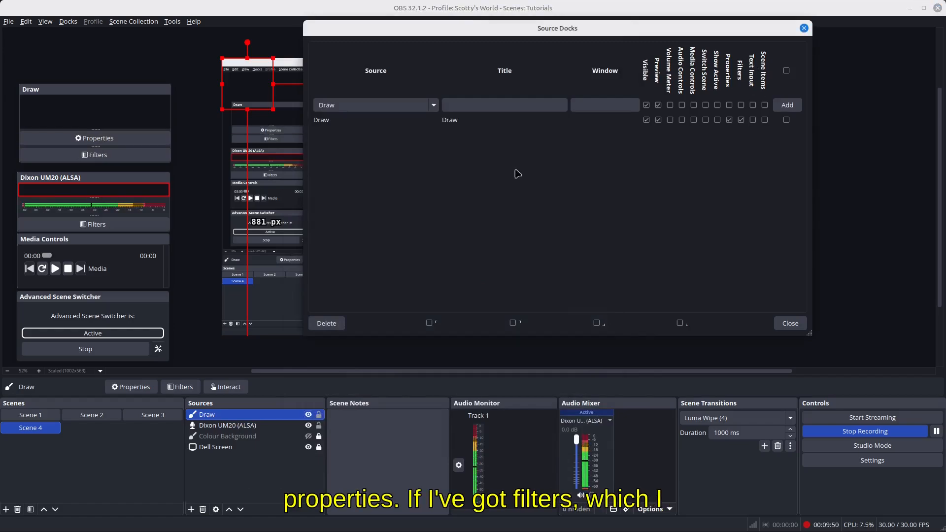
left_click(139, 155)
left_click(653, 420)
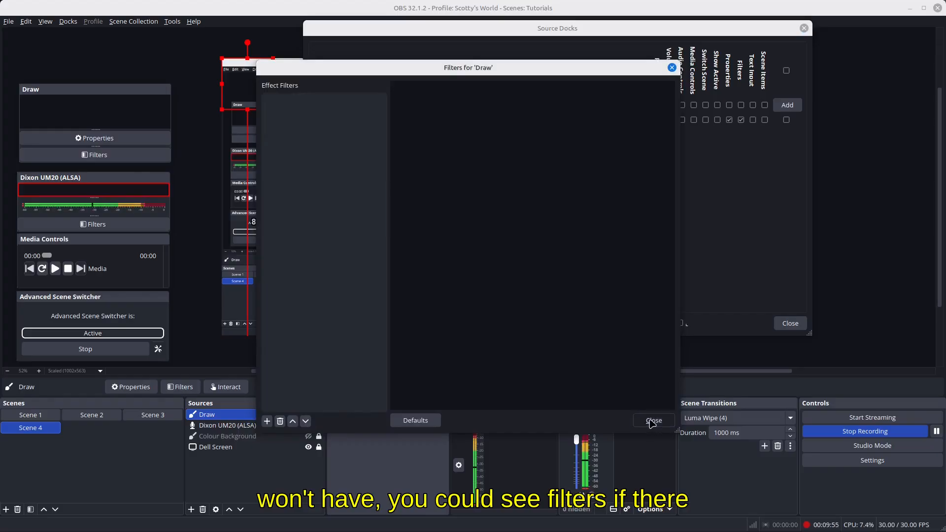
left_click(741, 121)
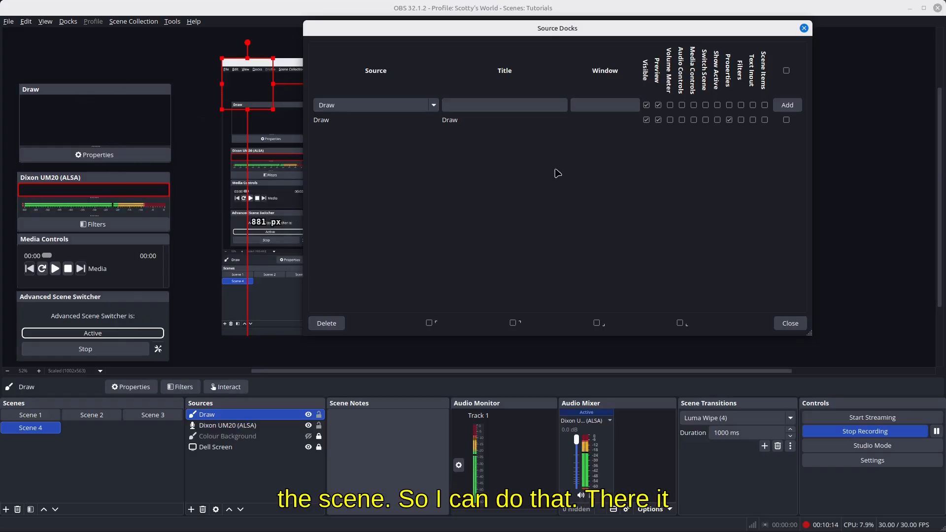
- Toggle the Draw dock's Visible option to hide the dock and bring it back
left_click(646, 120)
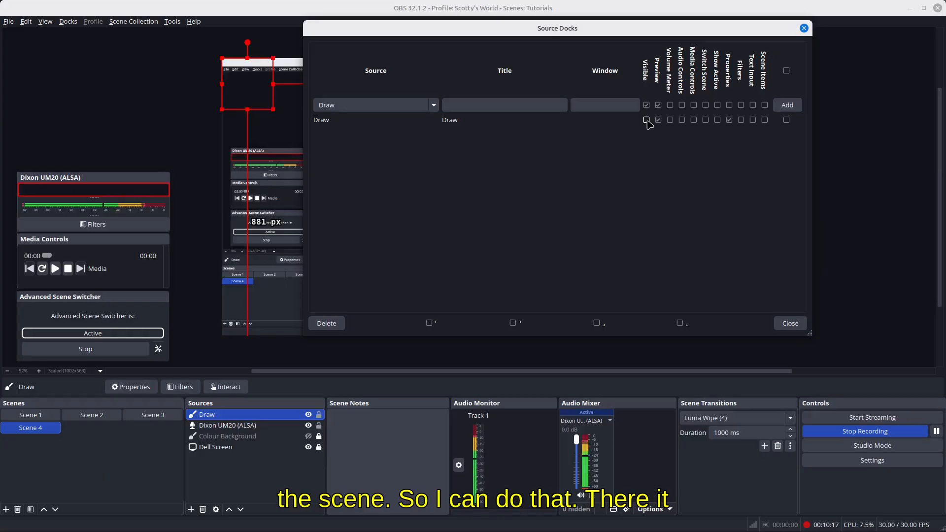
left_click(646, 120)
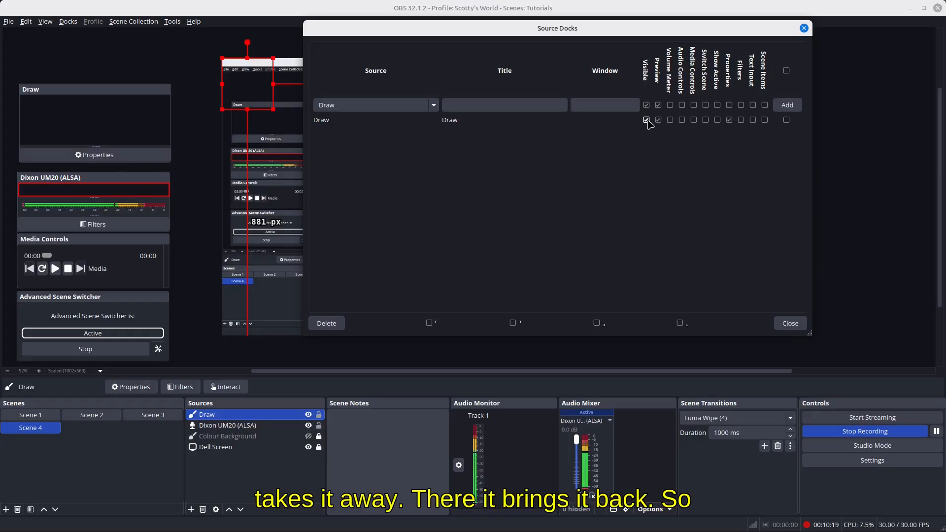
left_click(647, 120)
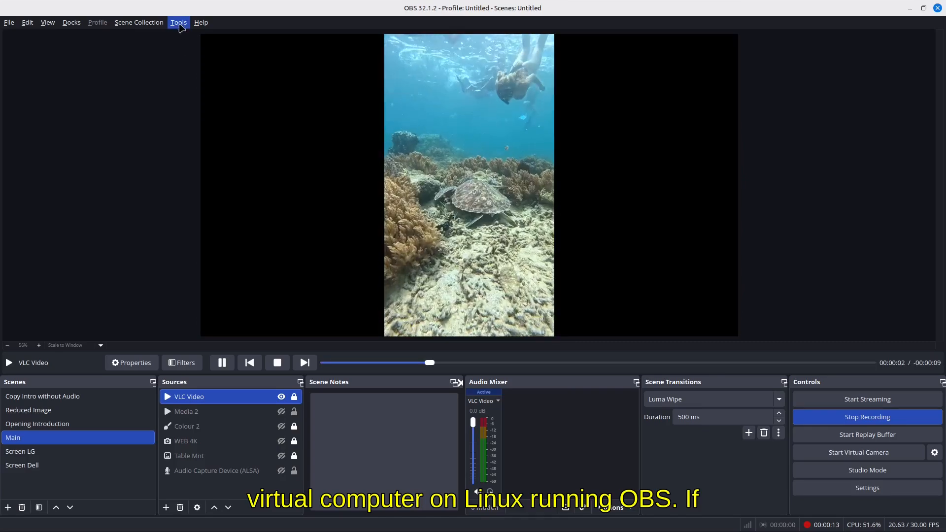
- Examine the Record Rename options, including the Filename Format dialog and the automatic remux to mp4 option
left_click(178, 23)
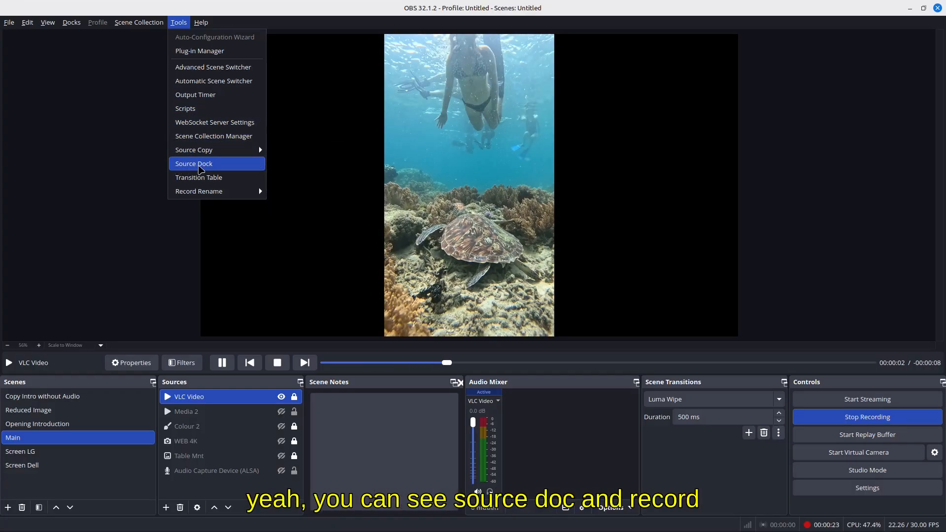
mouse_move(228, 199)
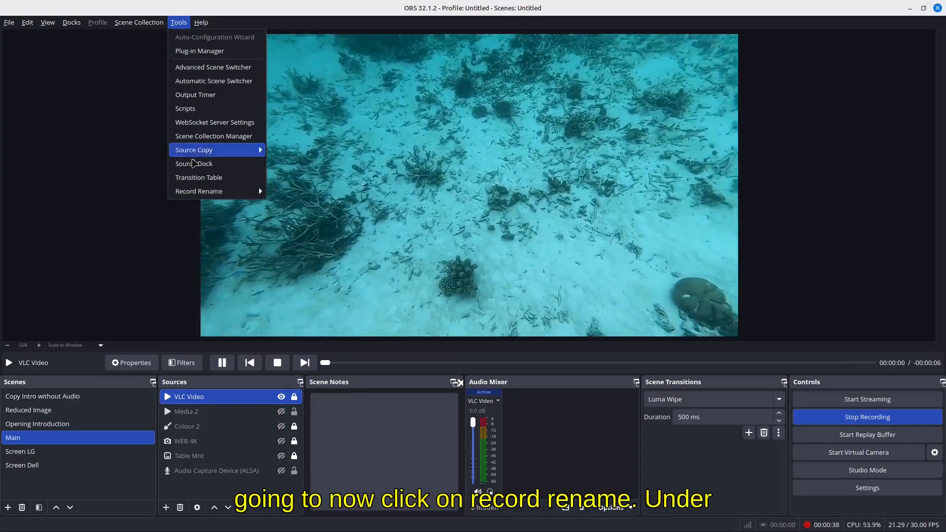
left_click(197, 191)
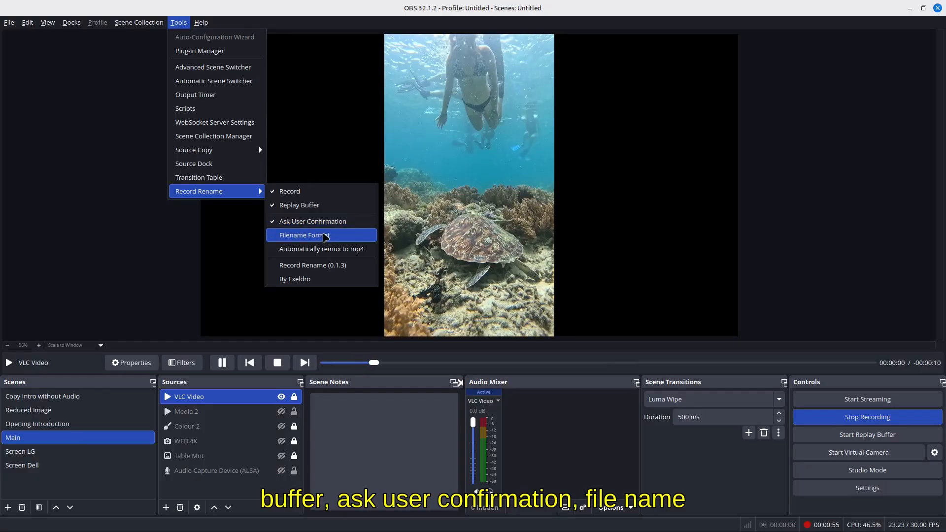
left_click(322, 237)
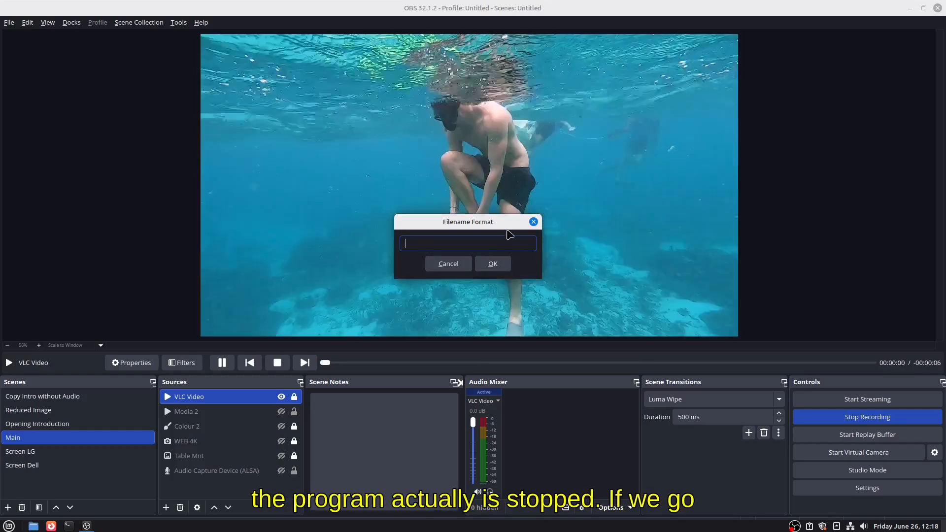
left_click(175, 23)
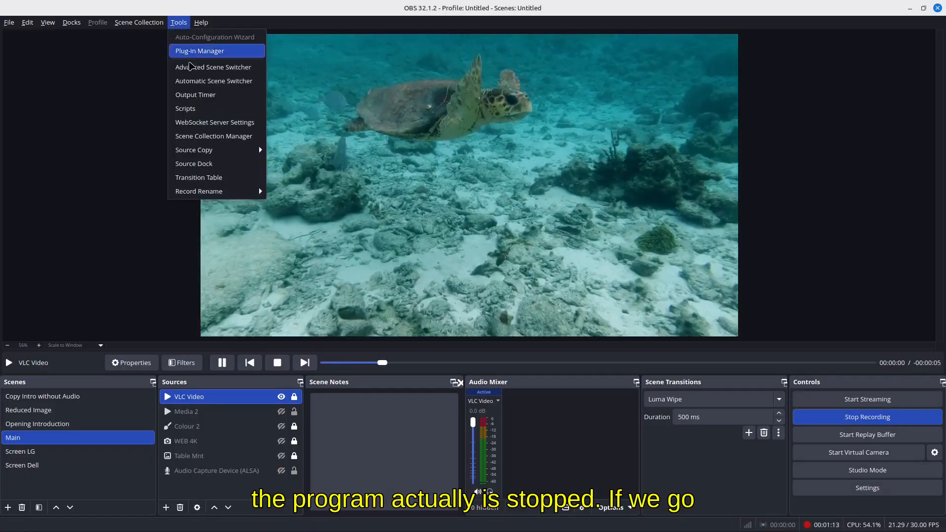
mouse_move(231, 195)
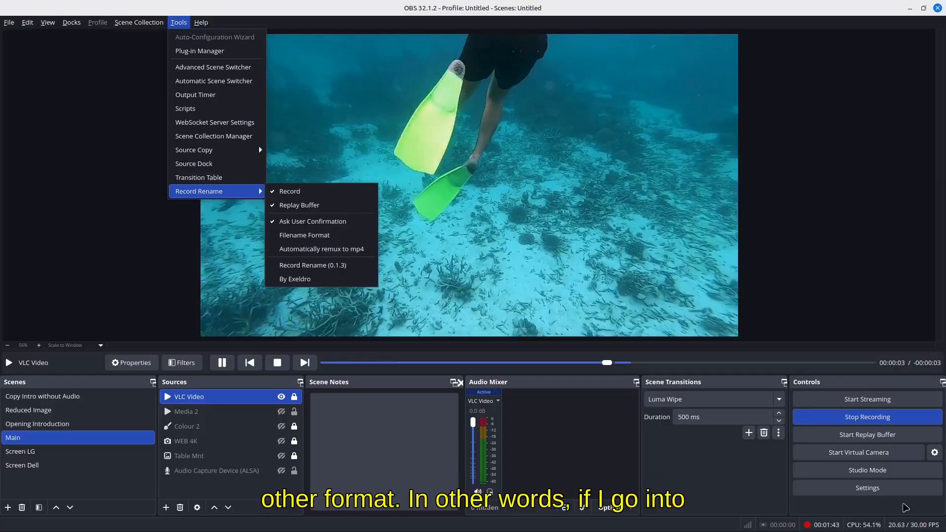
- Examine the recording and replay buffer settings in the output settings
left_click(867, 488)
left_click(866, 488)
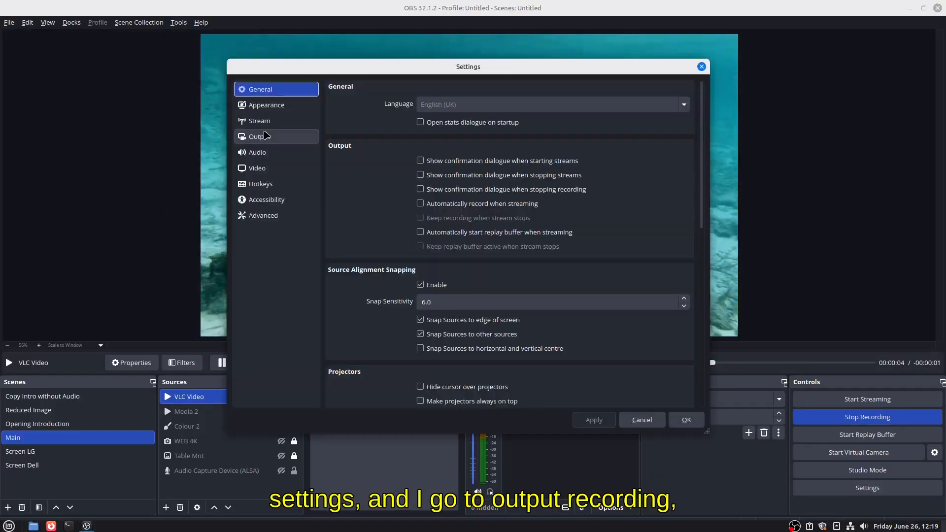
left_click(264, 137)
left_click(389, 109)
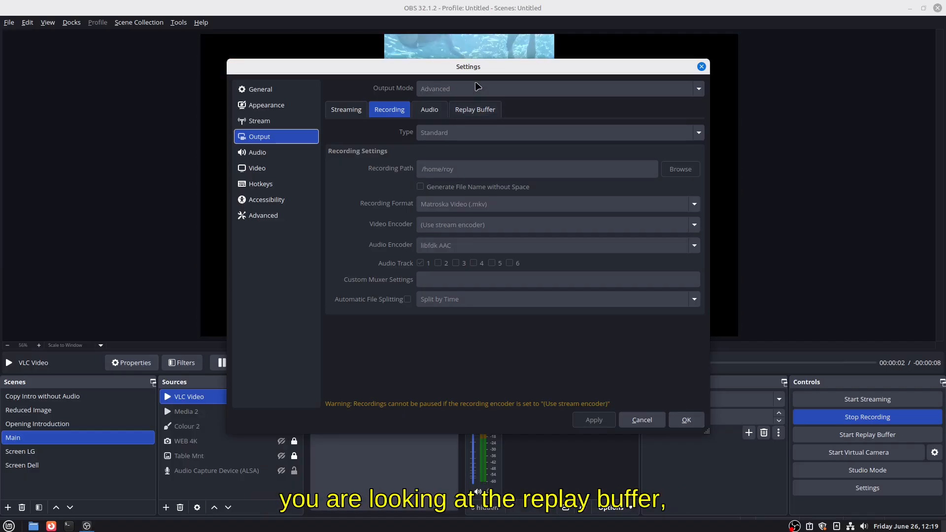
left_click(471, 113)
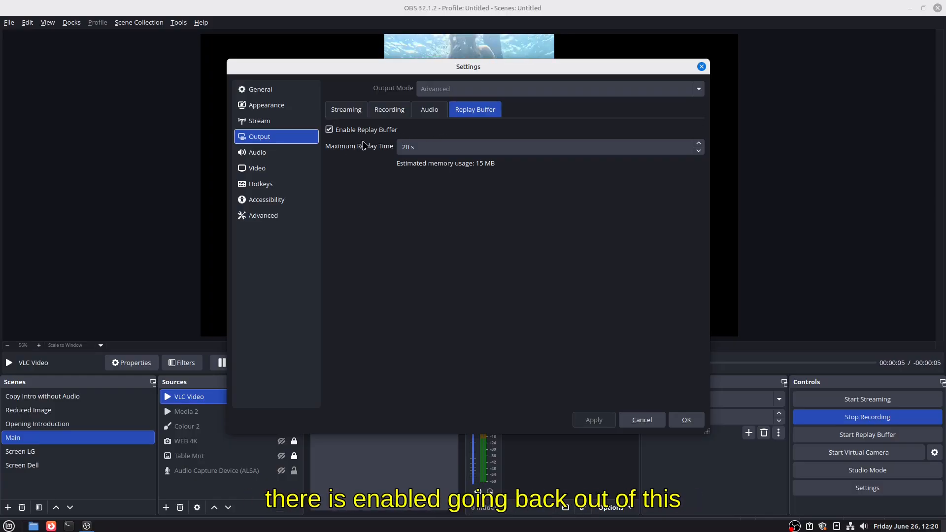
- Accept and close the output settings, and enable Record Rename's option to automatically remux to mp4
left_click(685, 420)
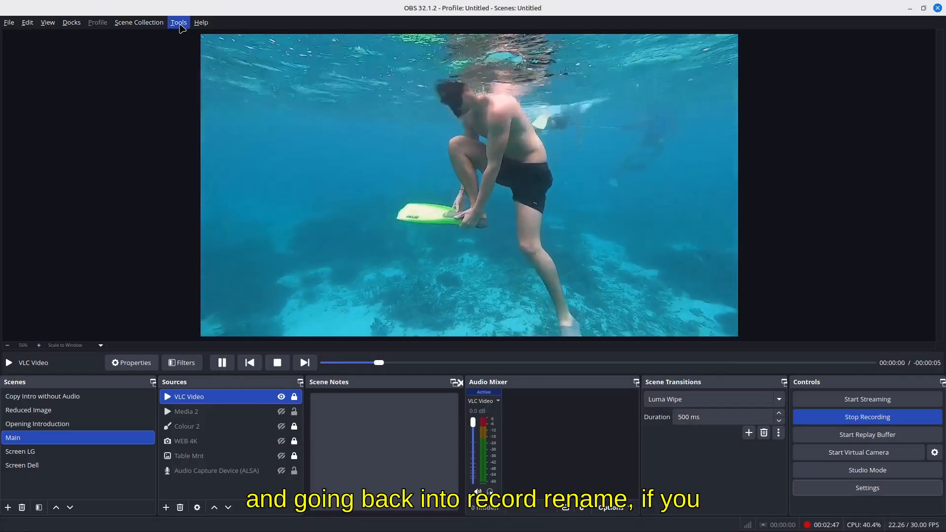
left_click(178, 22)
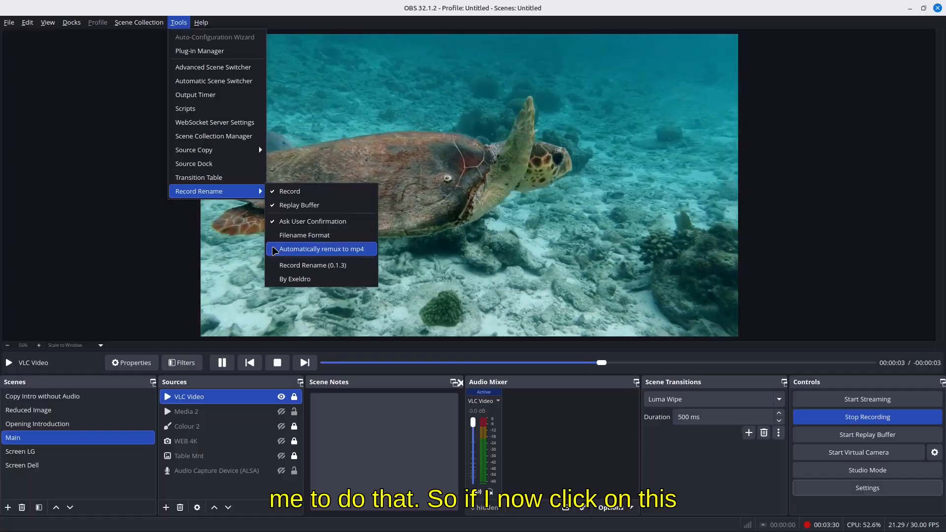
left_click(275, 250)
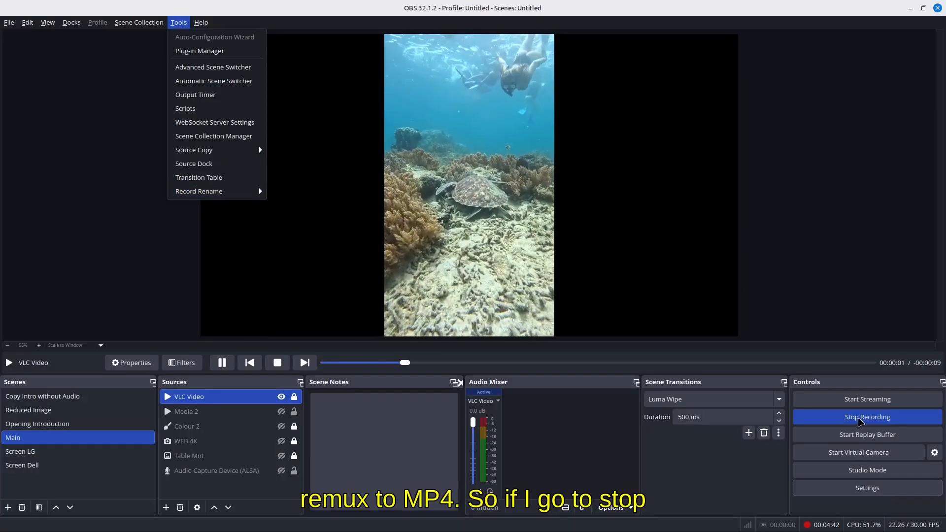
- Stop the recording and add "Test " before the date and time in the proposed file name
left_click(858, 421)
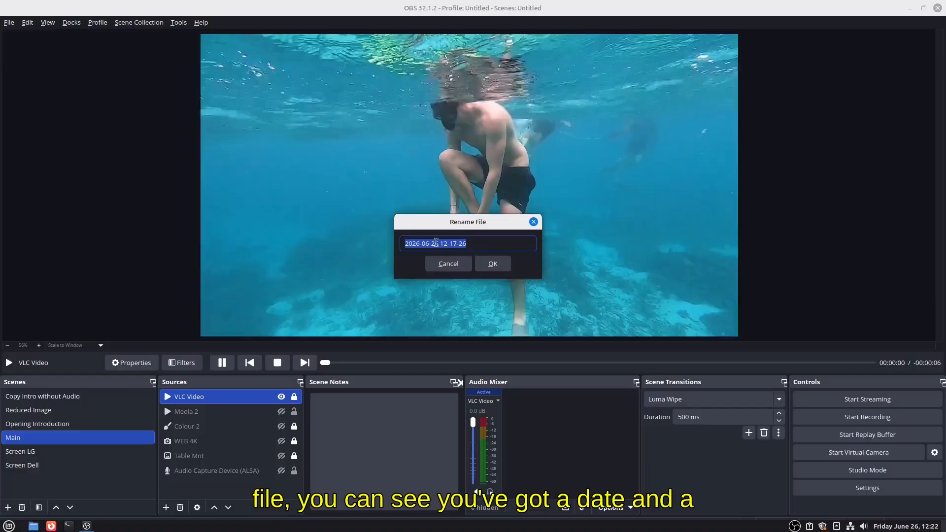
left_click(514, 242)
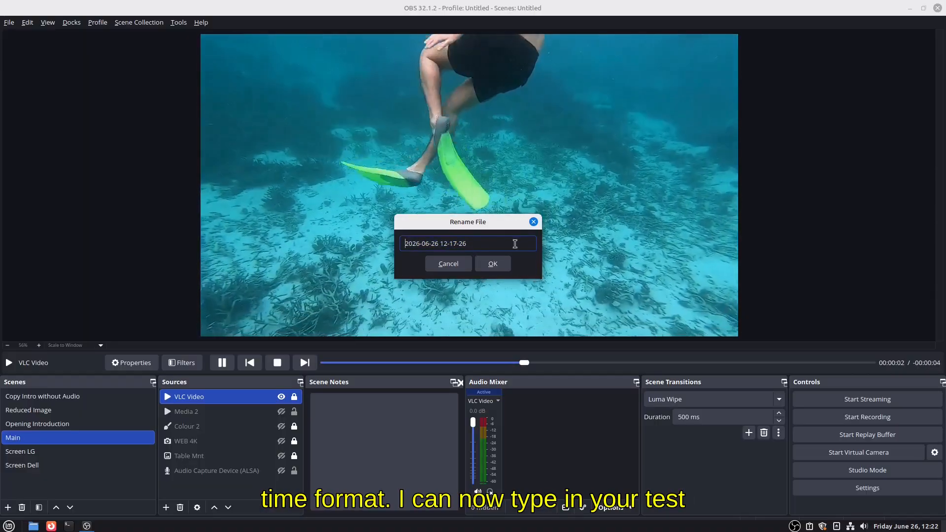
key("Home")
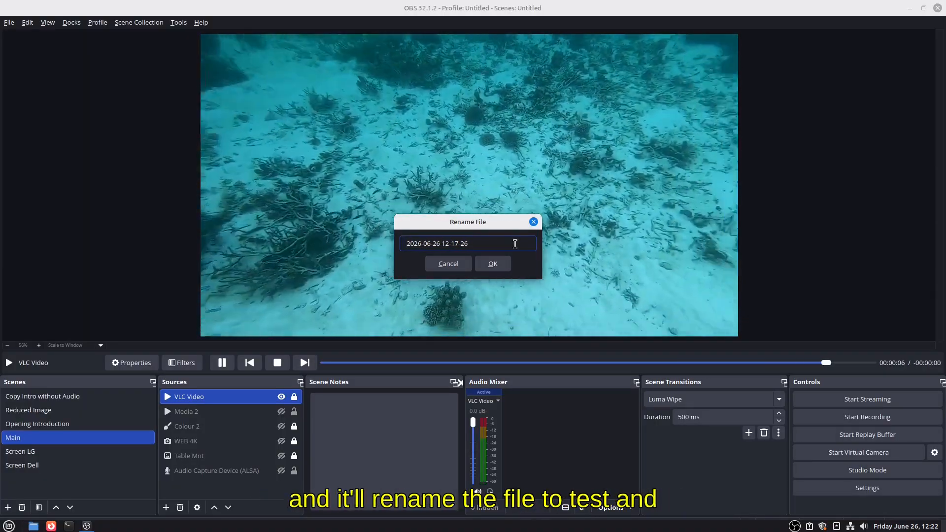
type("Test")
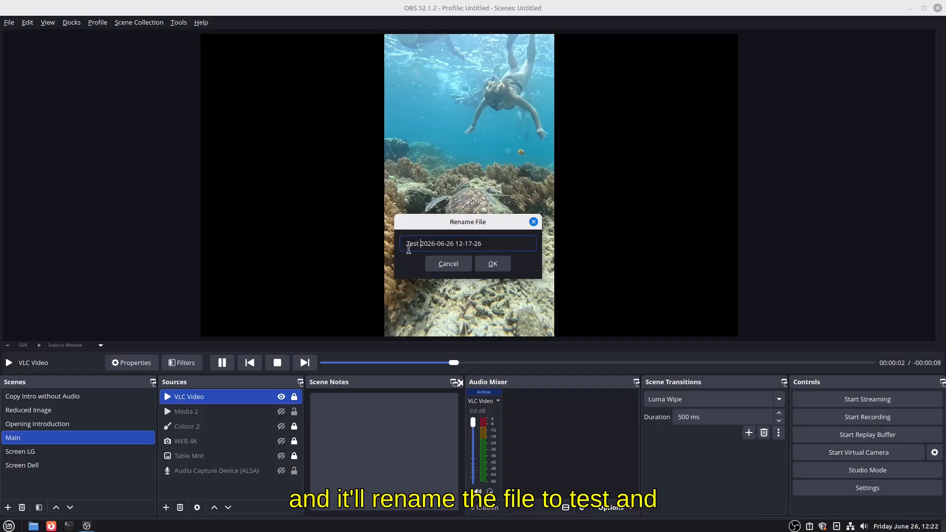